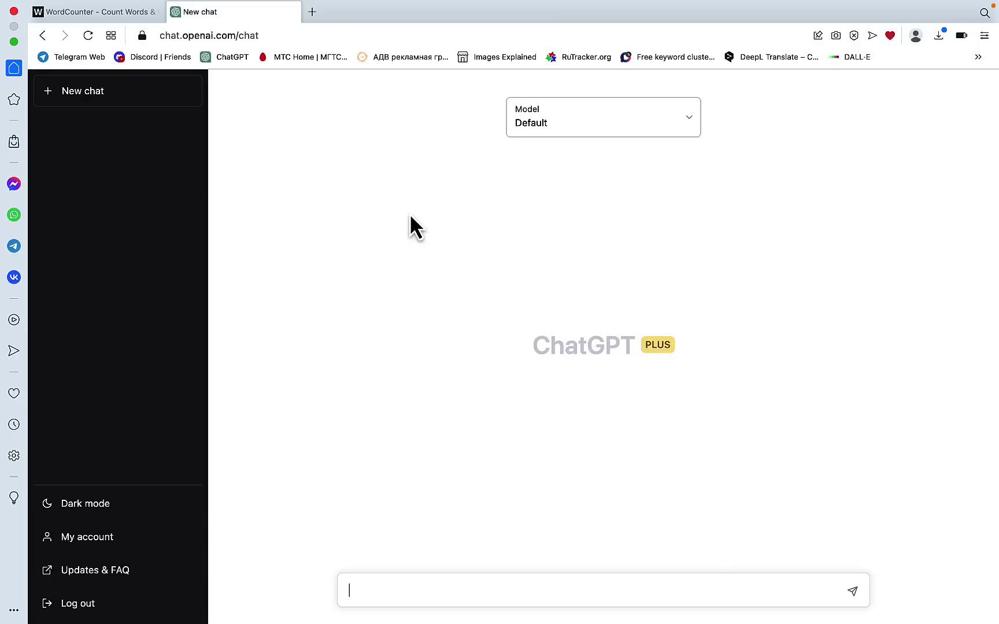
- Ask ChatGPT for a 2000 word article about "How to mine crypto at home"
type("generate a 2000 word a")
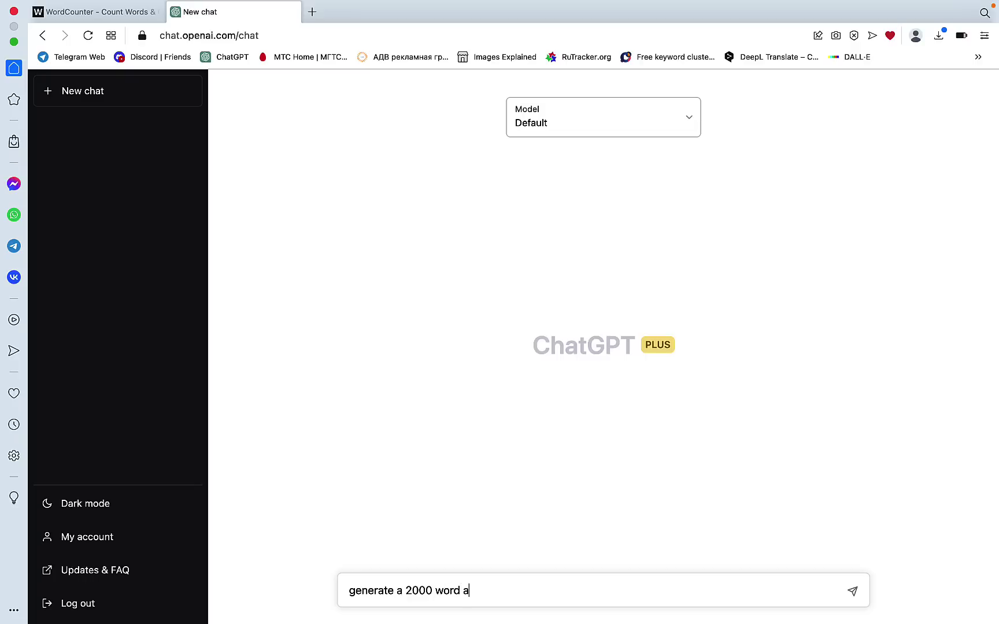
type("rticle about \"How tomi")
key("BackSpace")
type("ut \"How tomin")
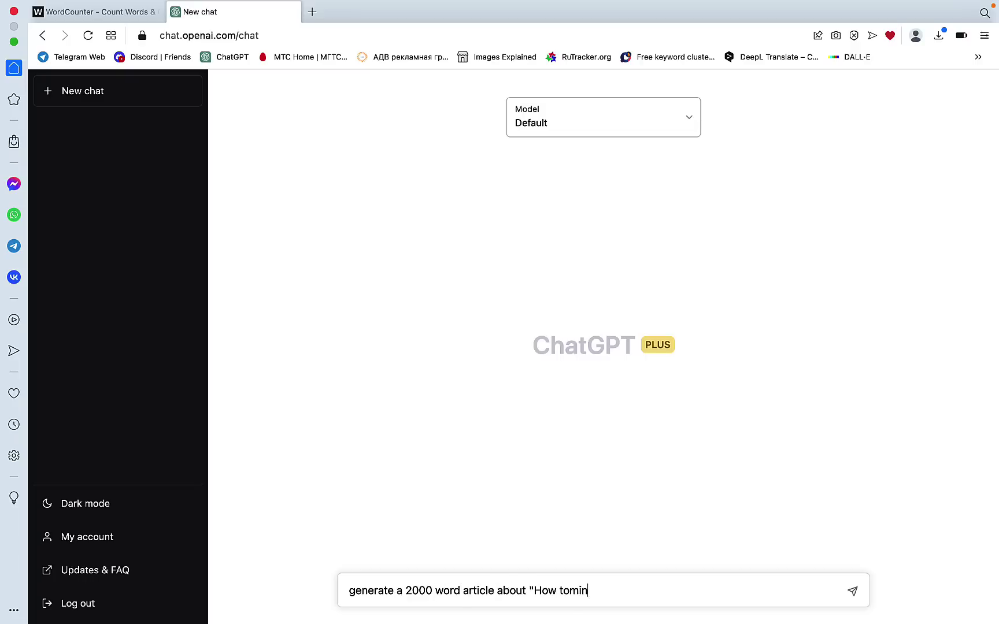
key("BackSpace")
key("BackSpace")
key("BackSpace")
type("mine crypto at home\"")
key("Return")
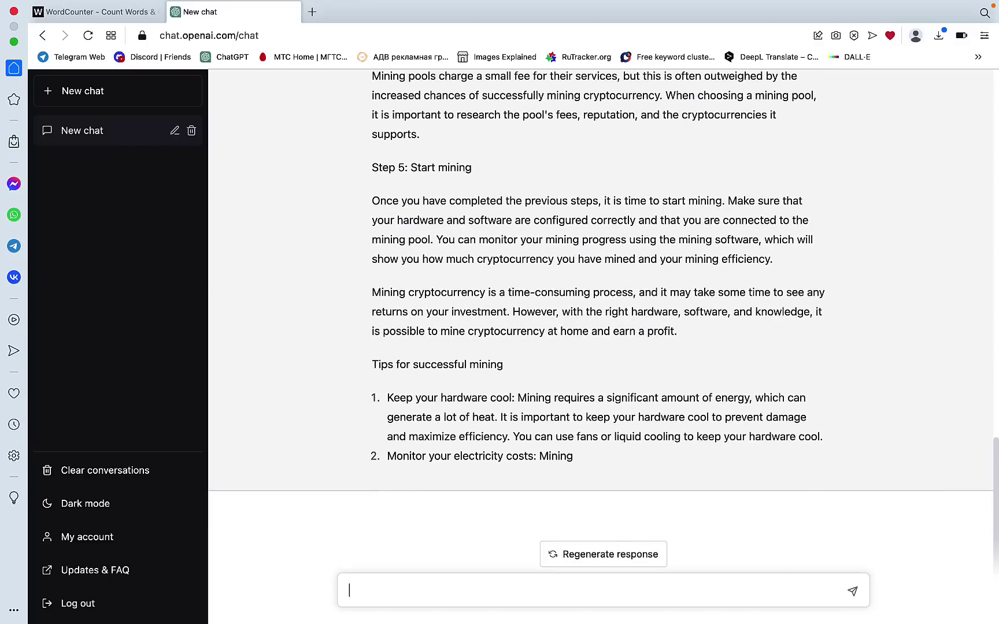
- Send "continue the above" so the article finishes, then scroll back to its start
type("continue the above")
key("Return")
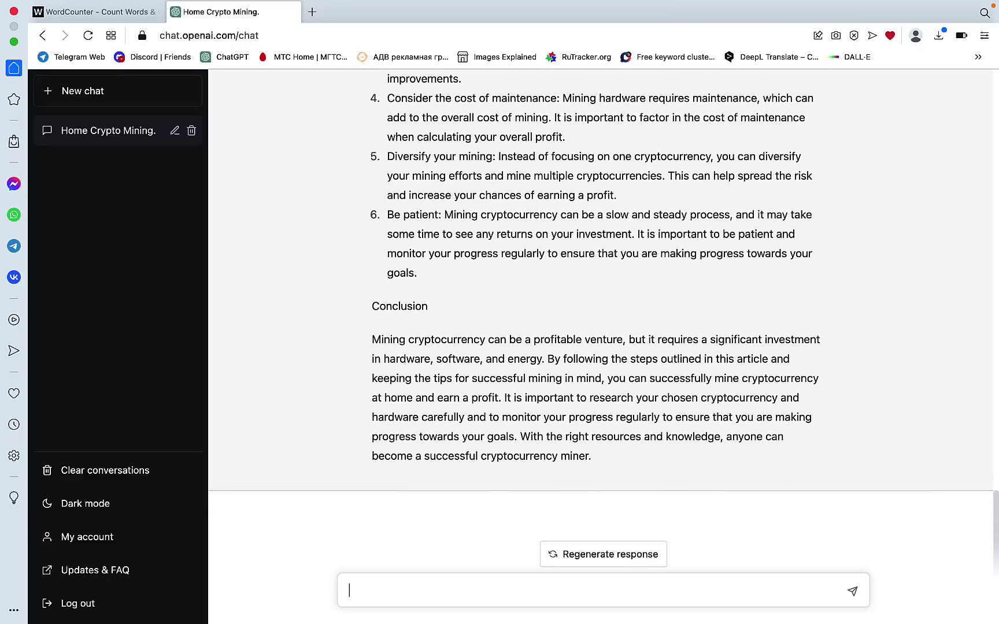
scroll(529, 154, "up", 20)
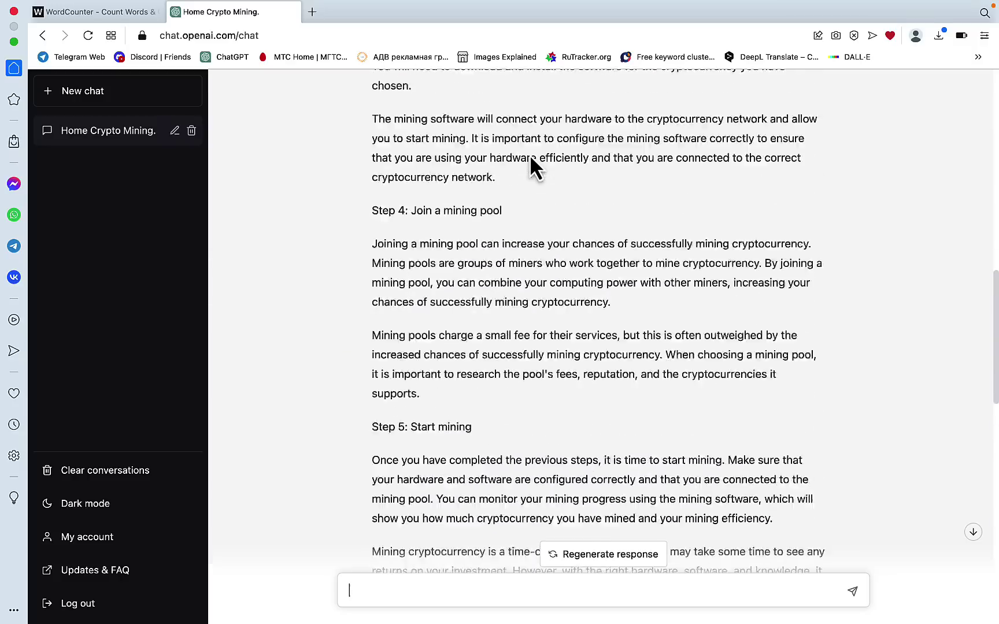
scroll(529, 154, "up", 2)
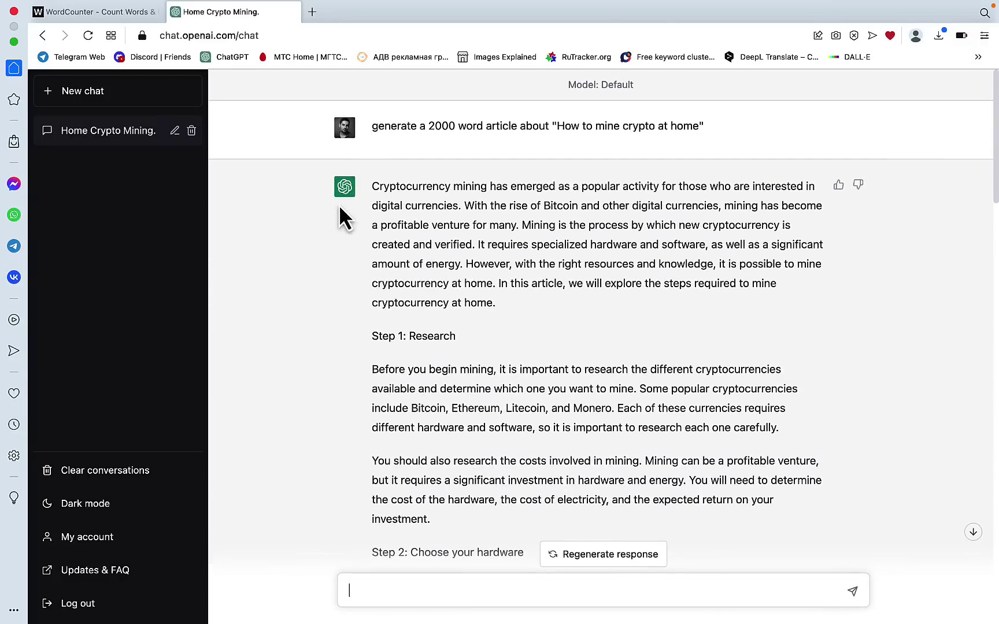
- Copy the article reply into WordCounter, which counts 963 words and 6,031 characters
left_click_drag(371, 185, 548, 555)
key("super+c")
key("super+1")
key("super+v")
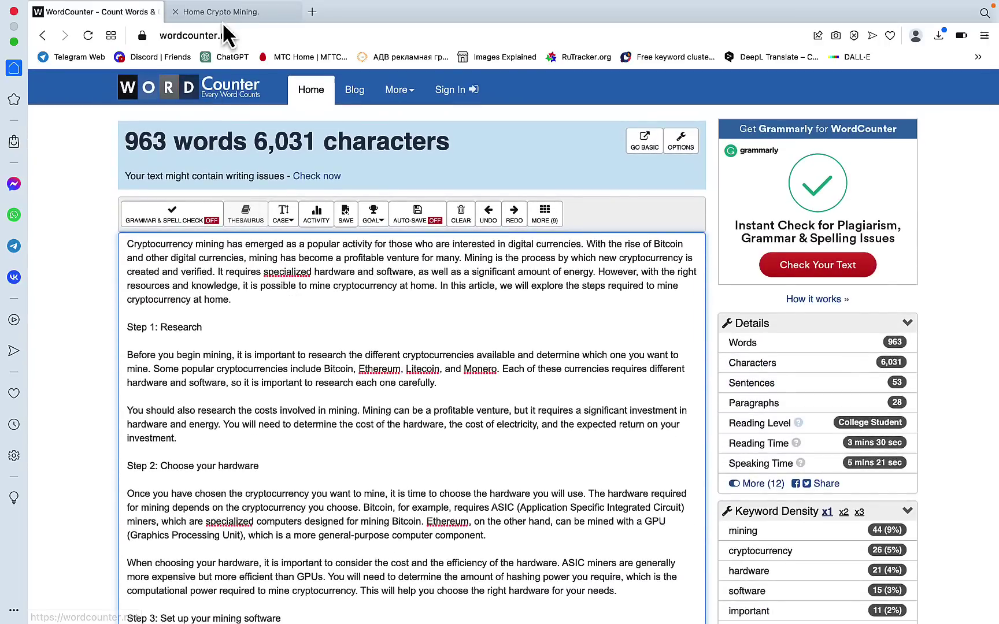
- Back in ChatGPT, select the article topic in the original prompt
left_click(223, 16)
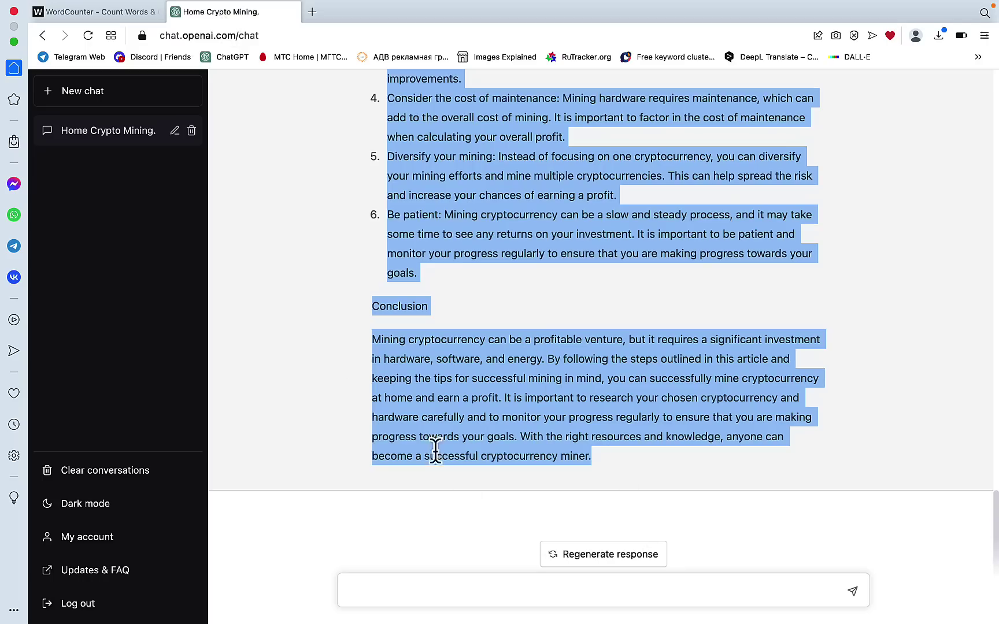
scroll(401, 341, "up", 20)
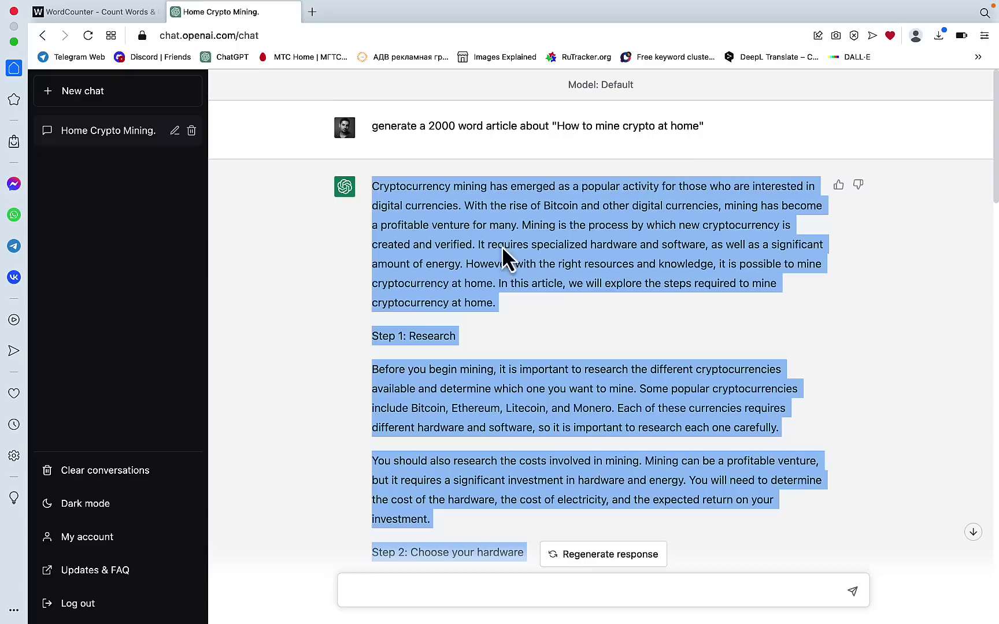
left_click_drag(709, 126, 557, 126)
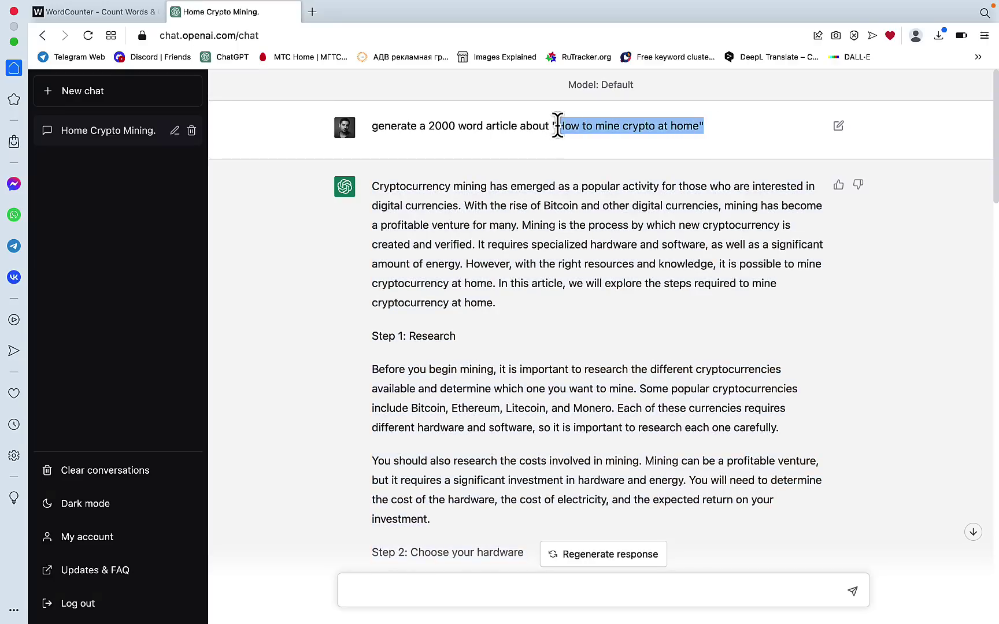
- In a new chat, paste the topic as an outline request and review the seven-section outline
left_click(127, 92)
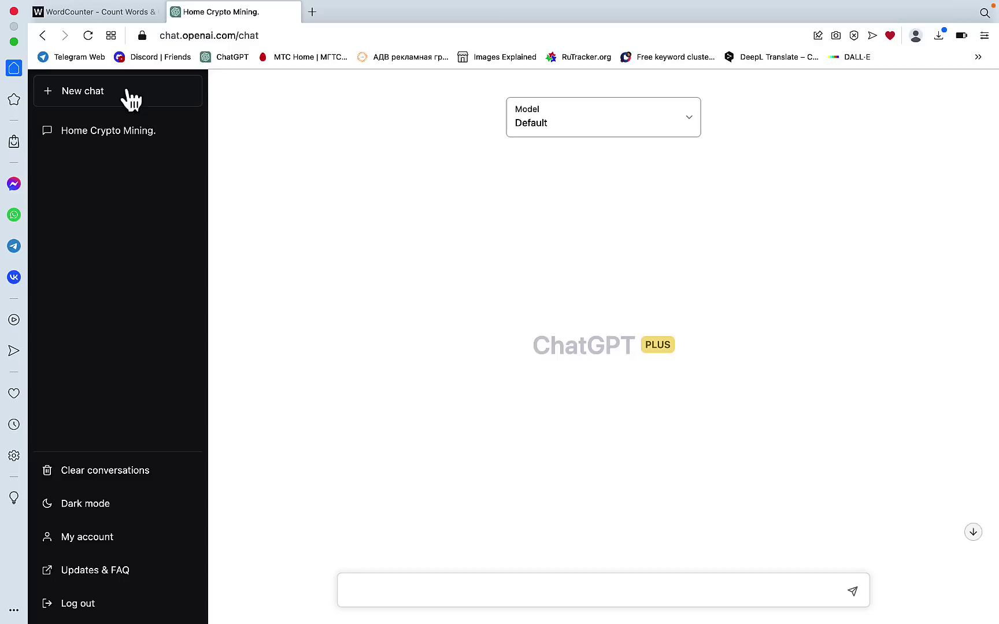
left_click(418, 590)
key("super+v")
key("Return")
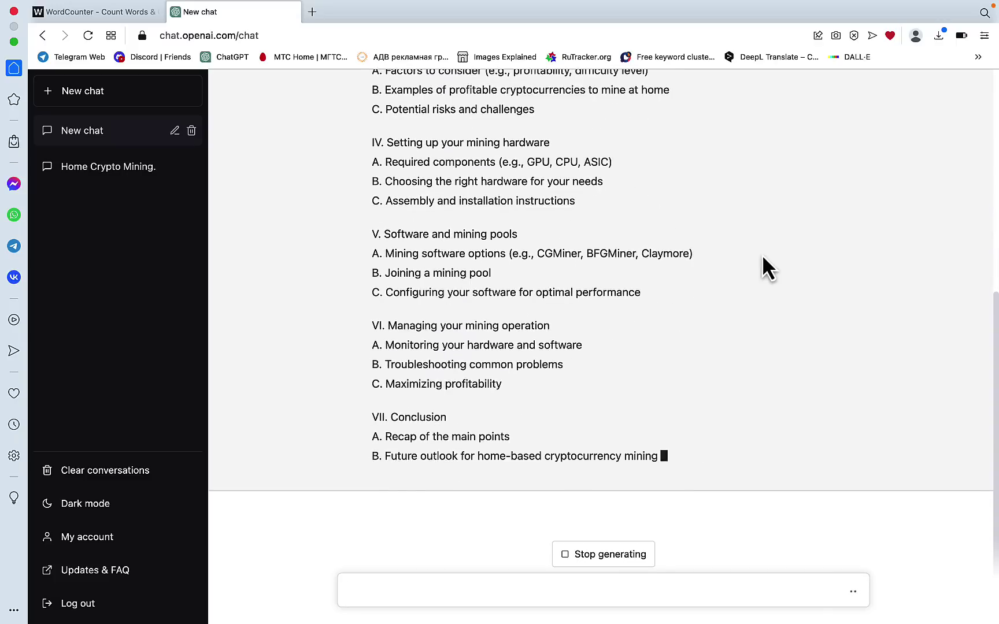
scroll(696, 344, "up", 6)
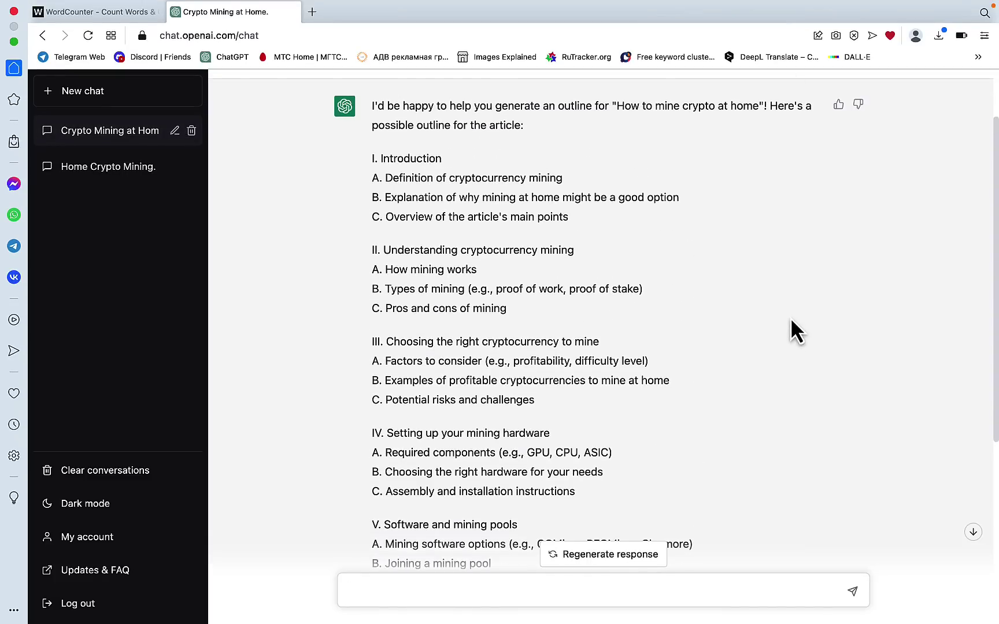
scroll(790, 318, "down", 5)
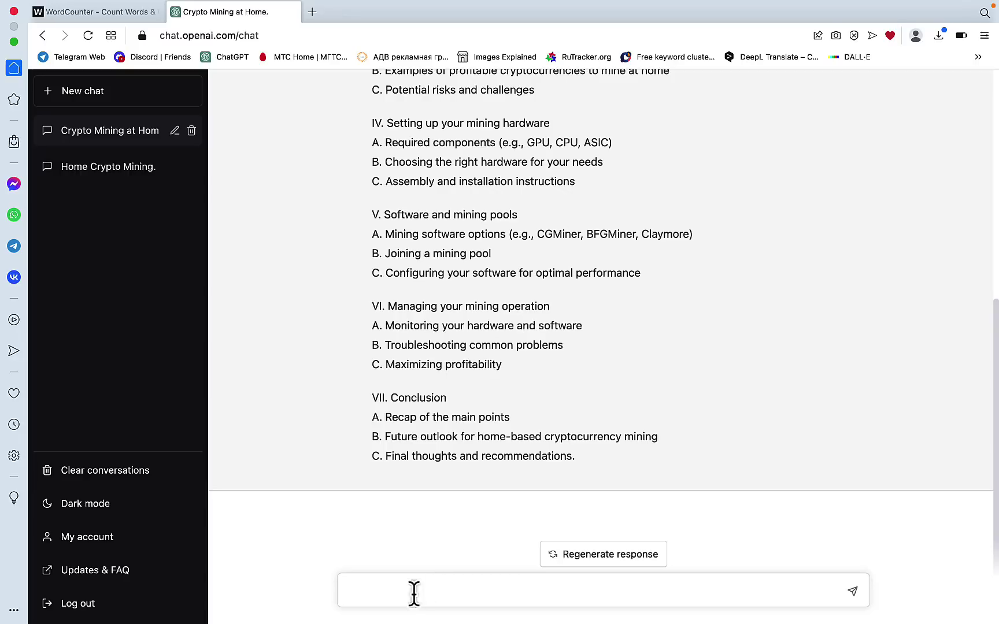
- Ask ChatGPT for a 2000 word article based on the outline above
left_click(413, 593)
type("based on the outline above ge")
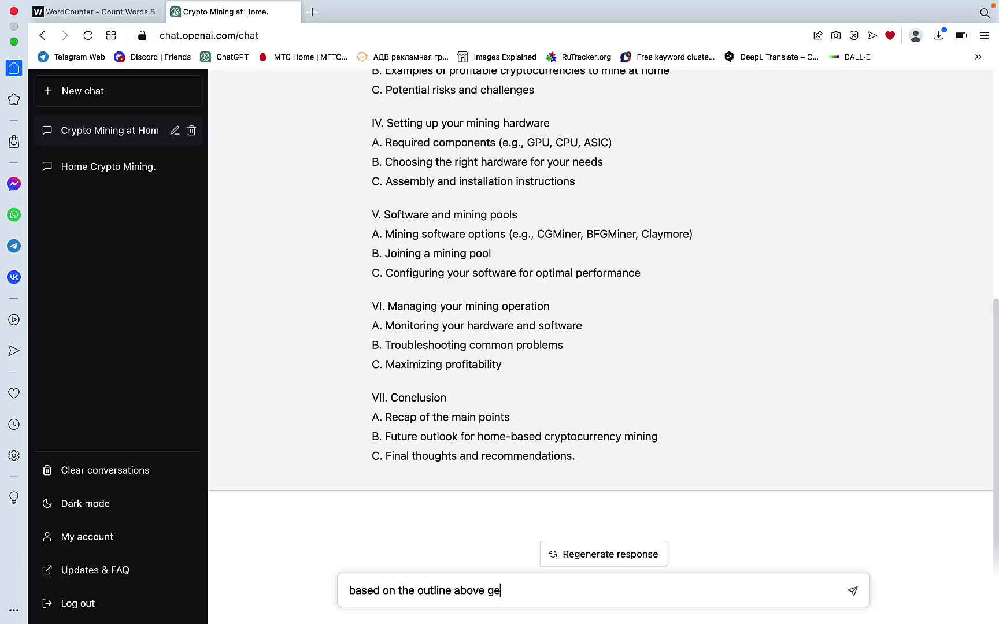
type("berate a 2000 word article")
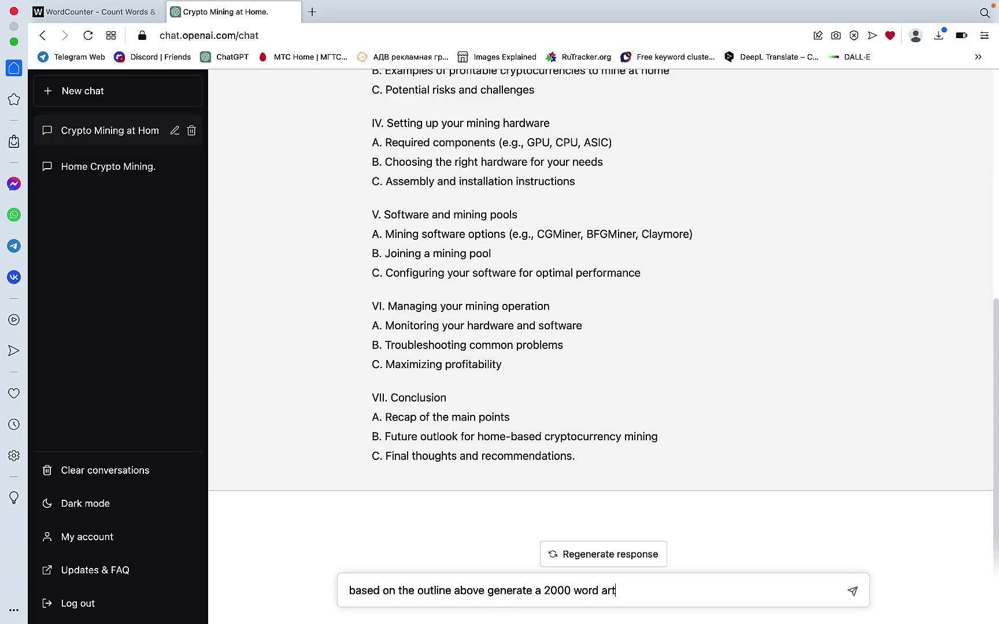
key("Return")
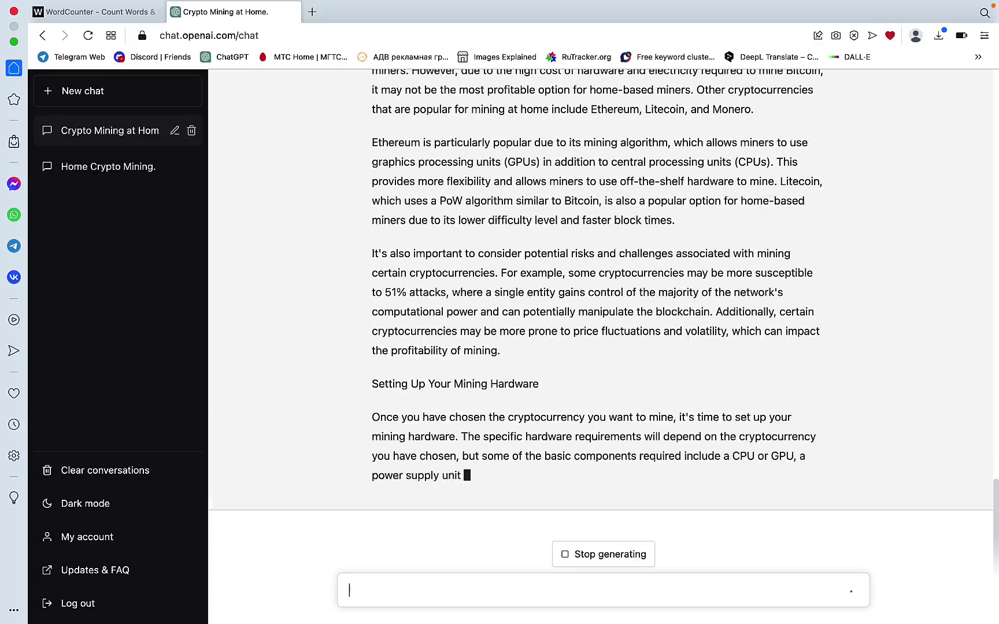
- Have it continue the article, then paste it into WordCounter for 1,265 words
type("continue the above")
key("Return")
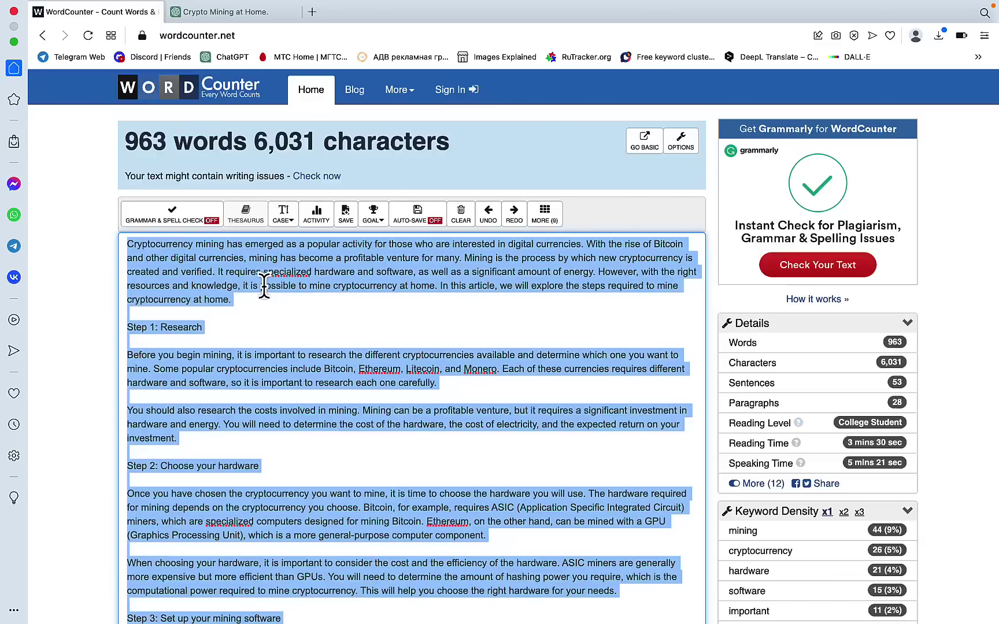
key("super+v")
- Check the 1,265-word count, then return to the Crypto Mining at Home chat
scroll(289, 324, "up", 15)
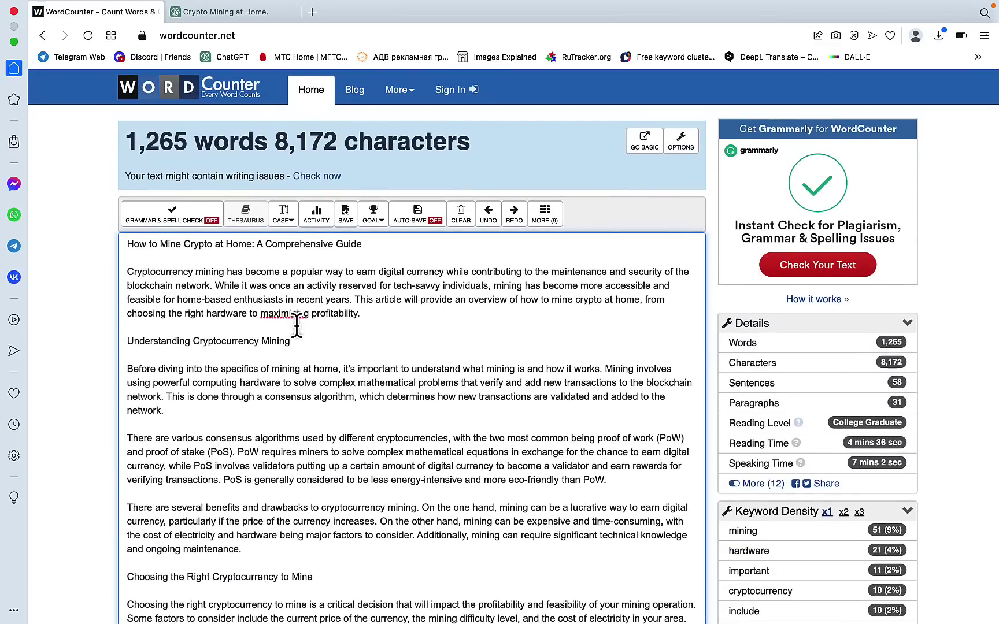
left_click(210, 14)
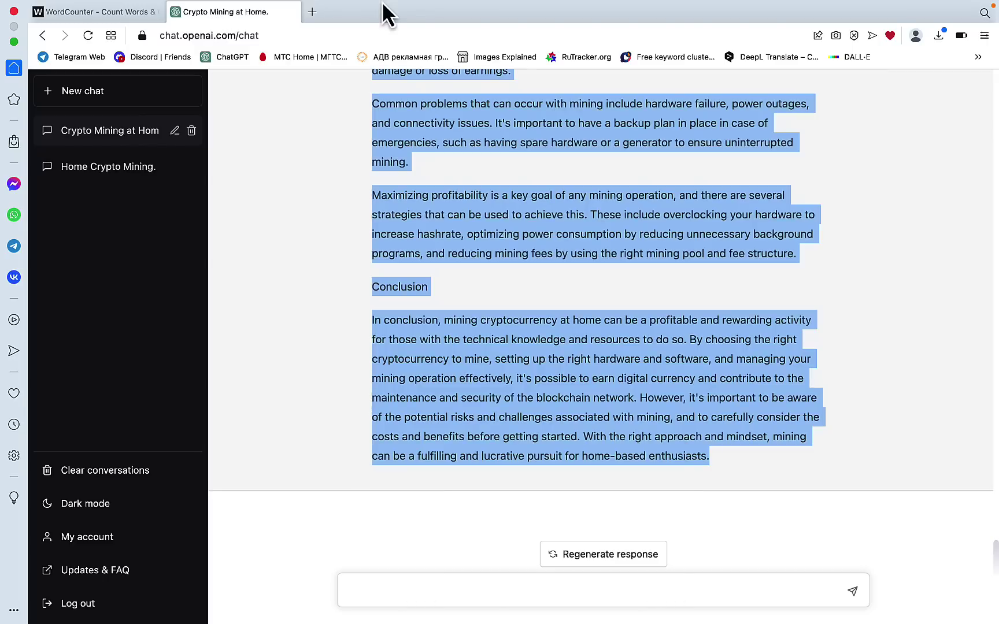
- Select the outline from I. Introduction through C. Final thoughts and recommendations
scroll(896, 411, "up", 20)
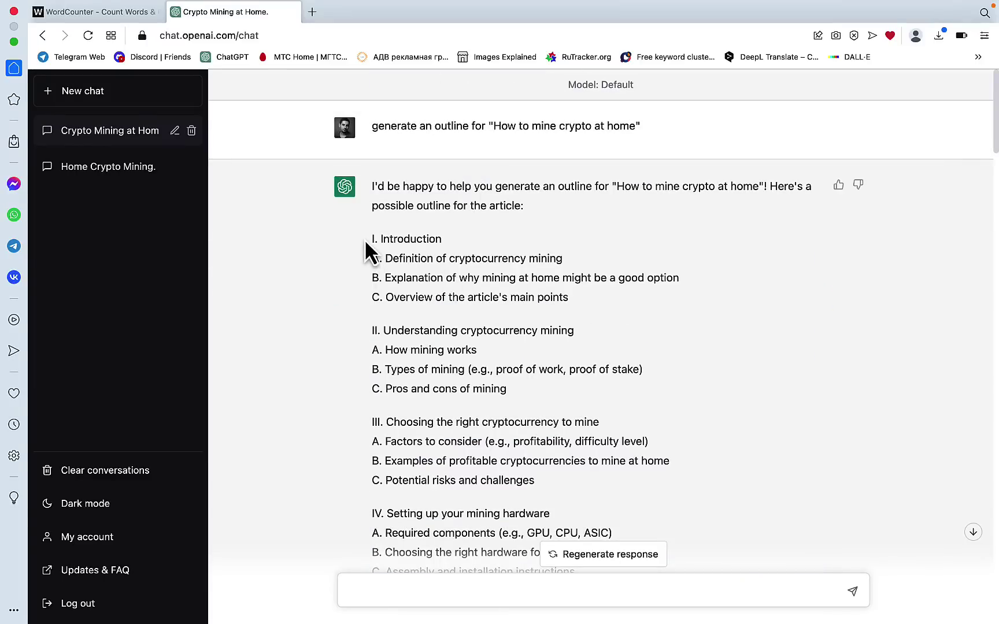
left_click_drag(468, 241, 397, 239)
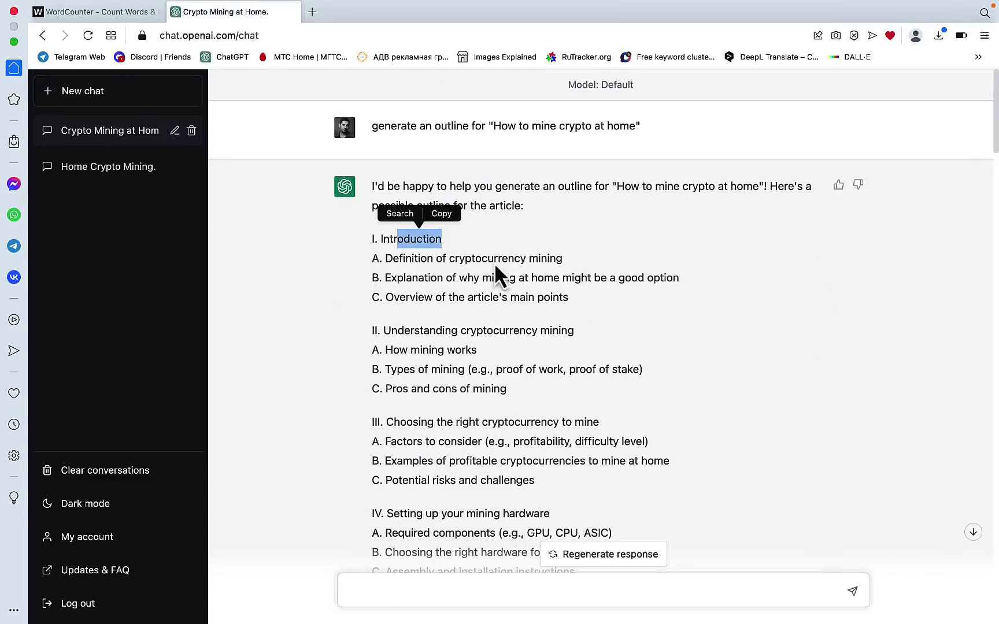
left_click_drag(504, 278, 467, 278)
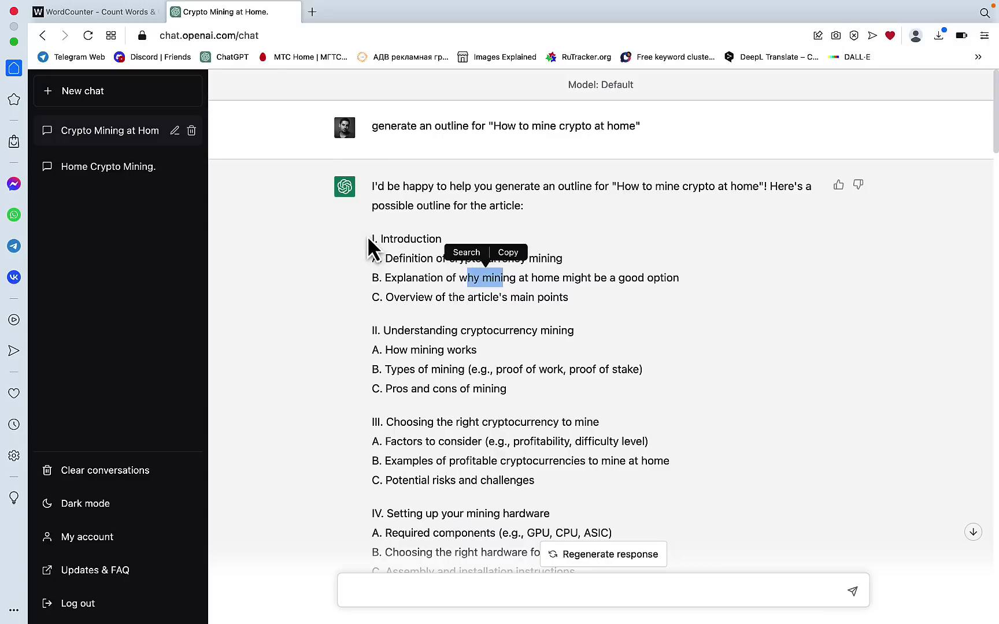
left_click_drag(611, 186, 679, 521)
scroll(679, 517, "down", 3)
scroll(678, 515, "down", 4)
scroll(662, 451, "down", 5)
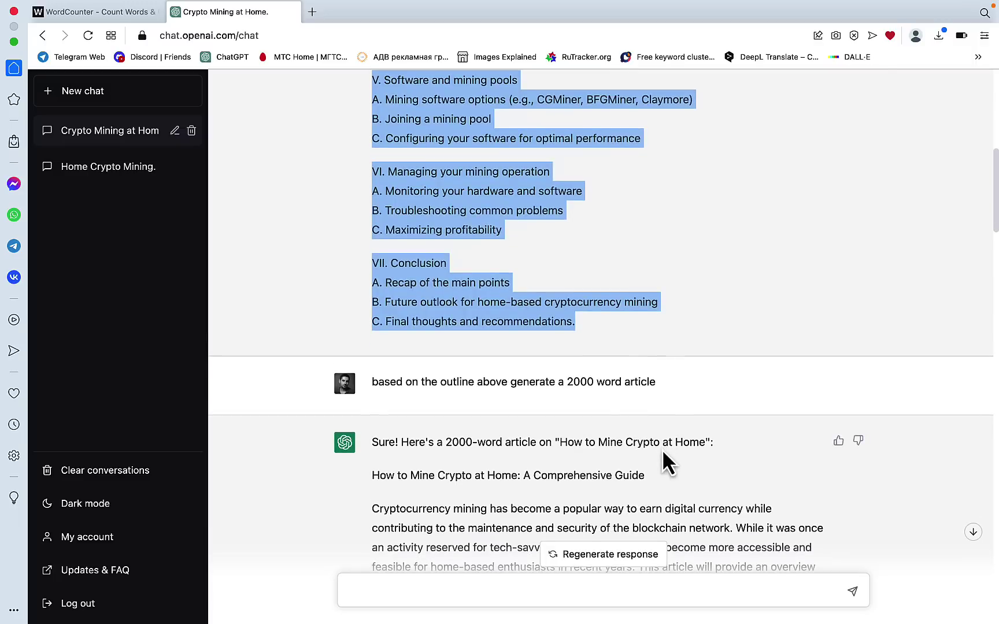
scroll(672, 405, "down", 20)
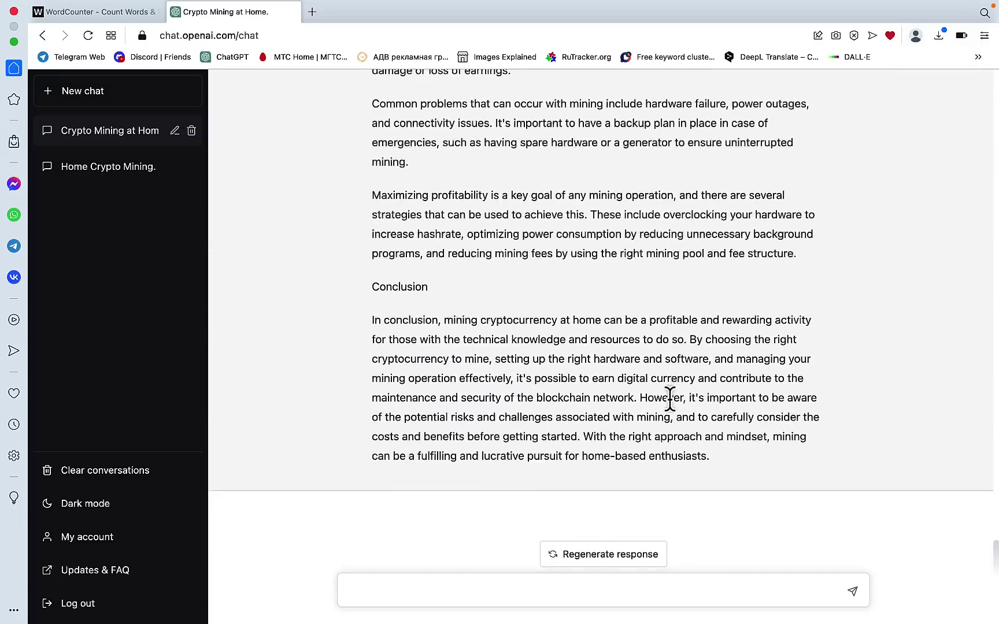
- Write a prompt requesting an article addressing each talking point with a paragraph, then paste the outline below
type("based on the outline")
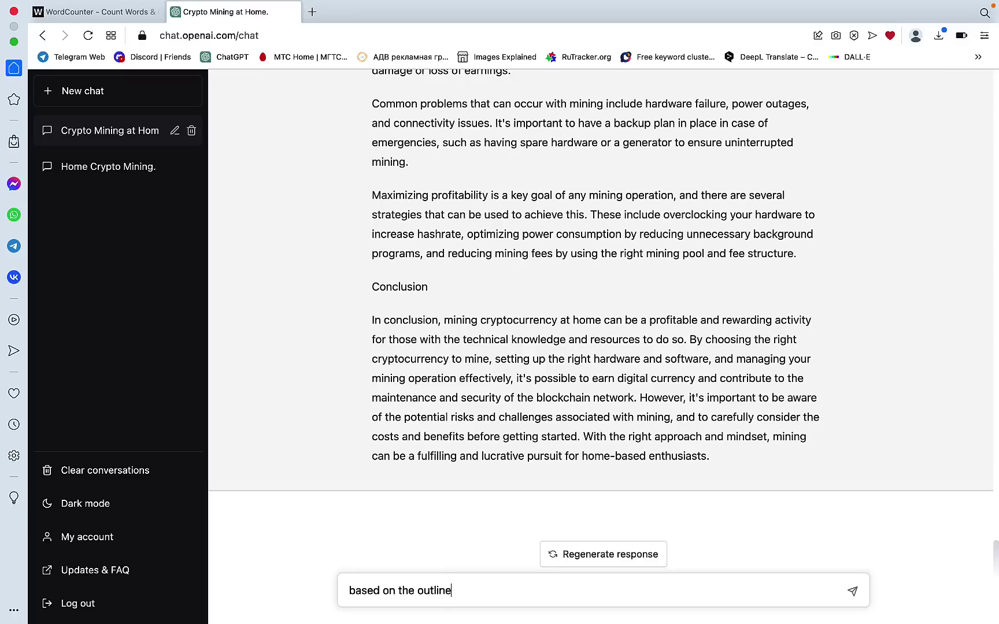
type(" below write an article adre")
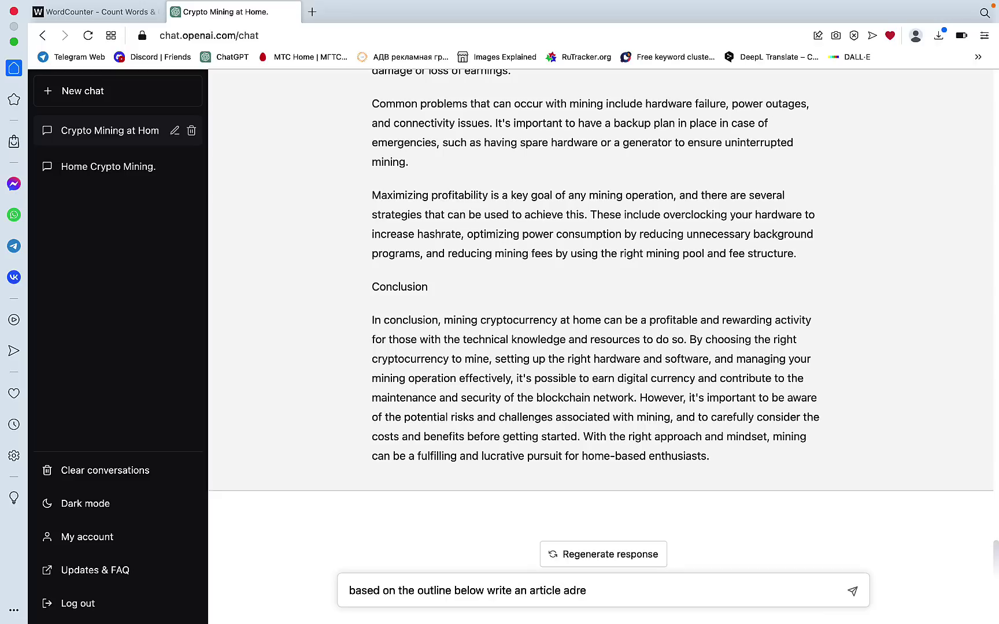
key("BackSpace")
key("BackSpace")
type("dressing each ta")
type("lking point wi")
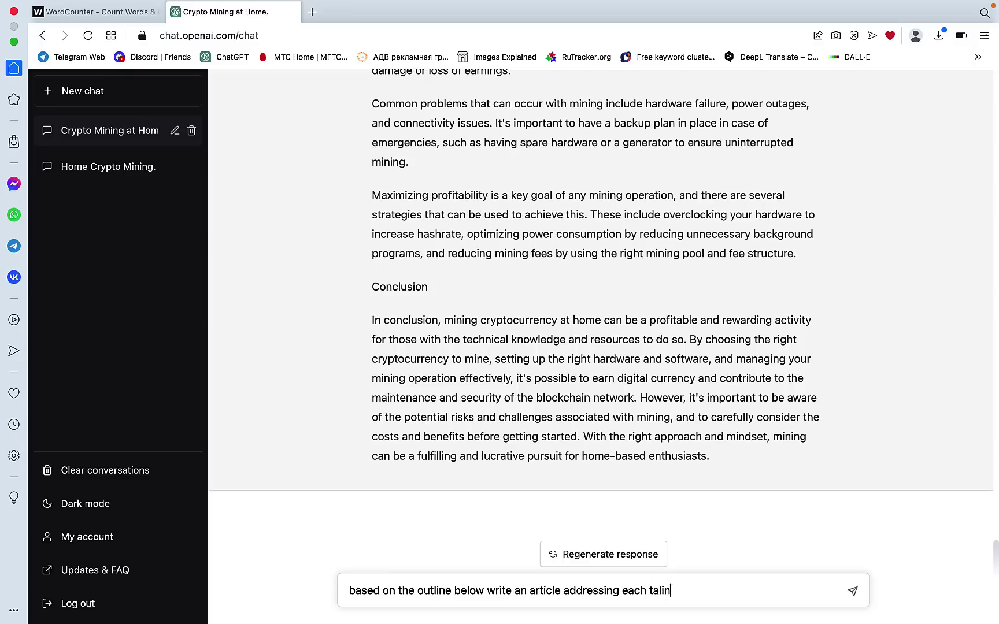
type("th a 500")
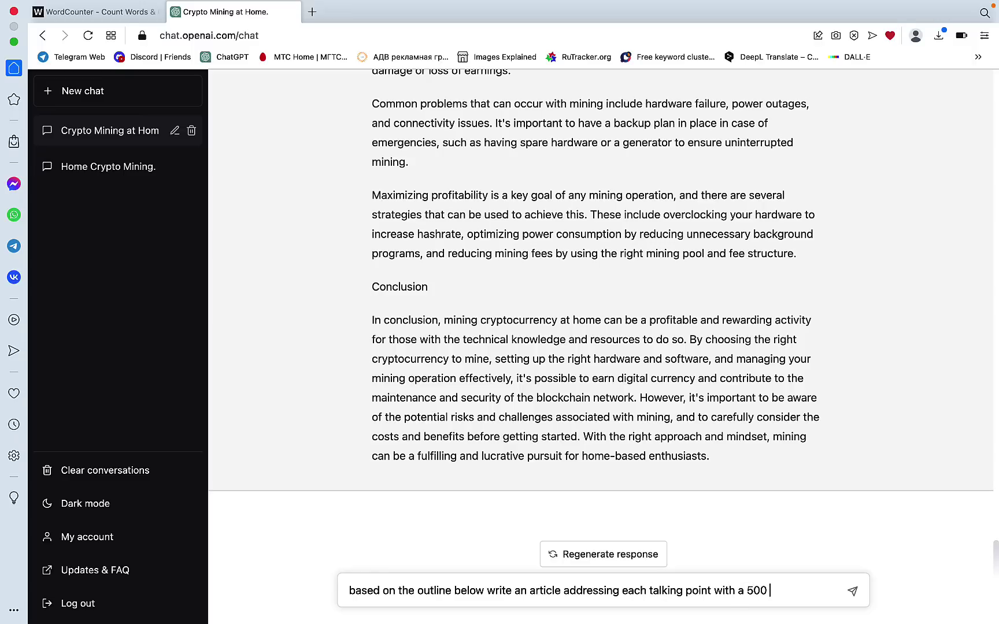
type("paragraph:")
key("super+v")
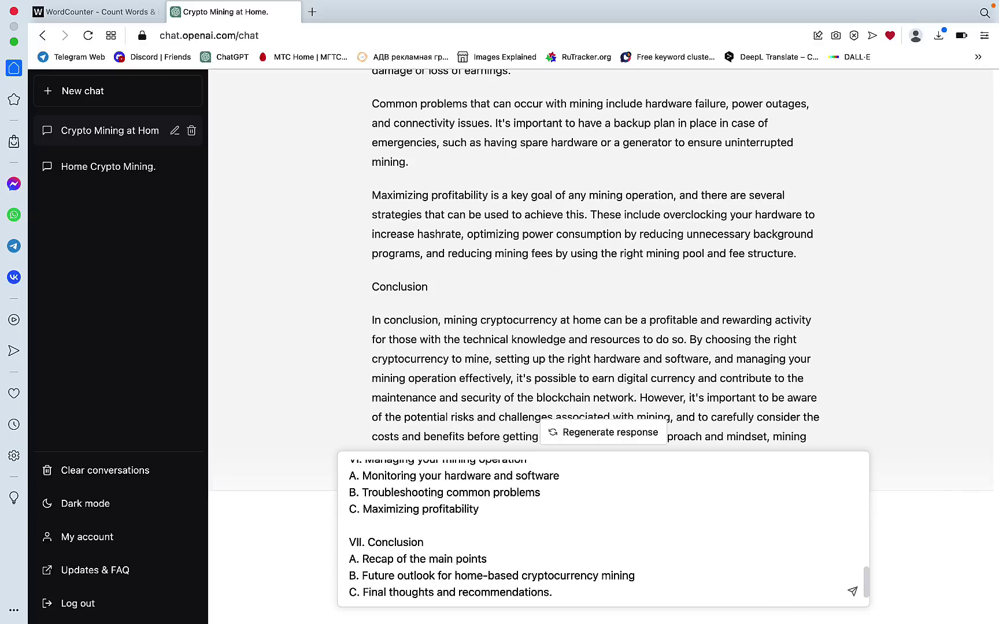
- Send the outline prompt, request "continue the above" when it stops, then switch to WordCounter
key("Return")
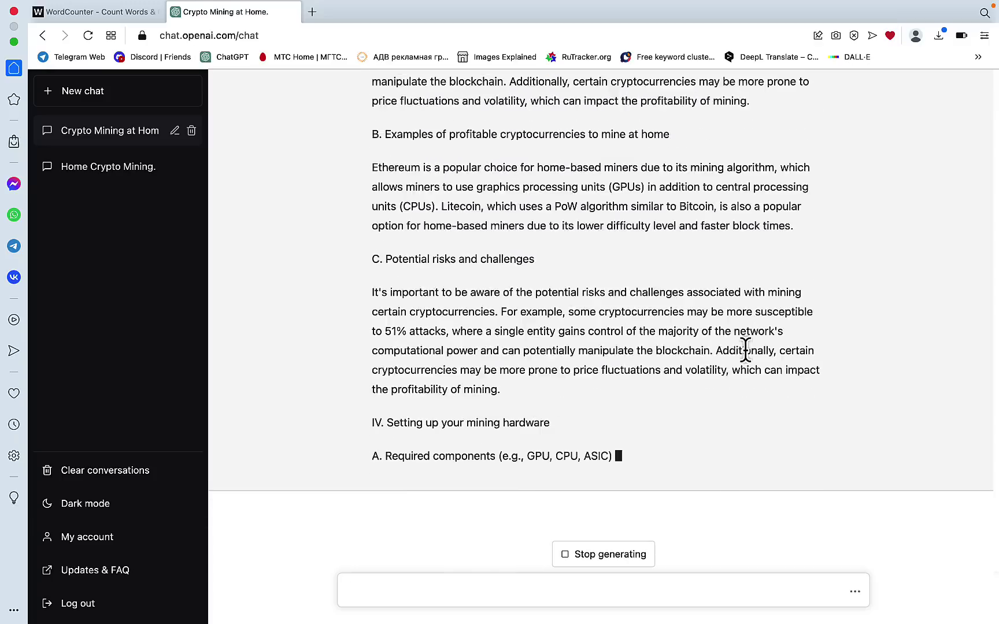
type("continue the above")
key("Return")
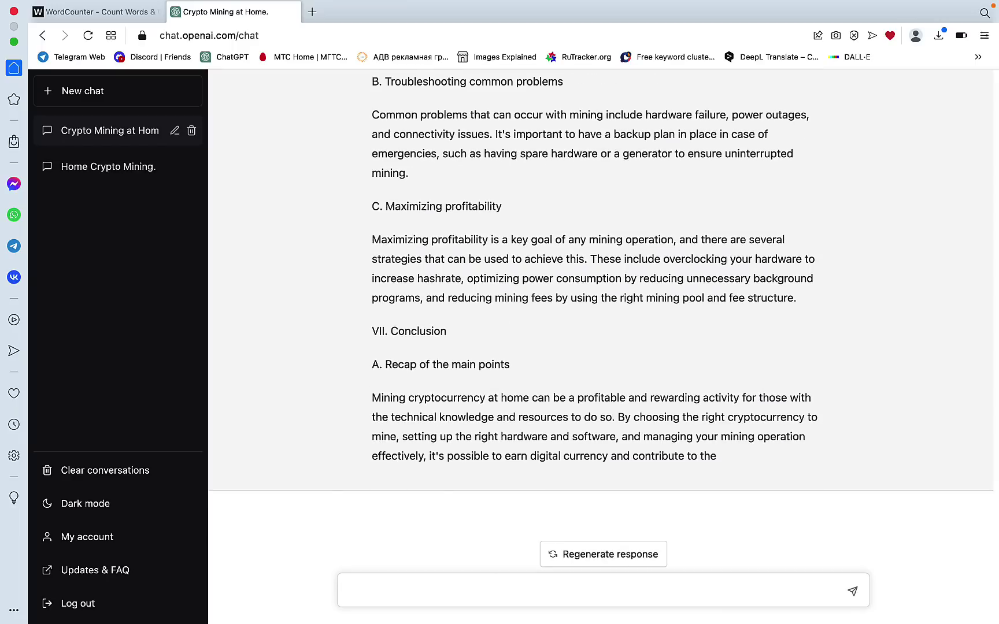
type("continue the above")
key("Return")
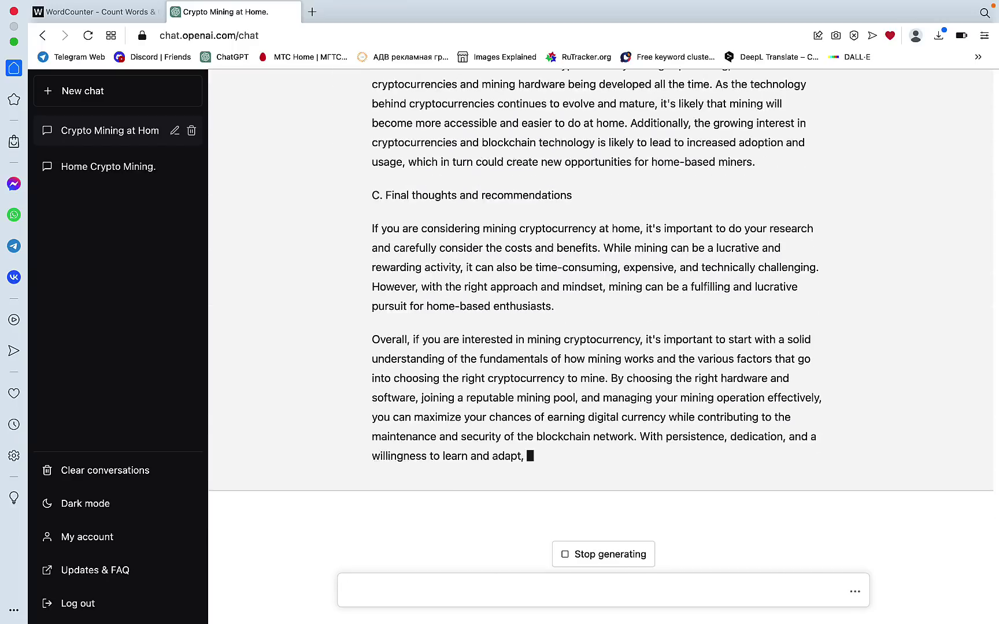
scroll(696, 283, "up", 20)
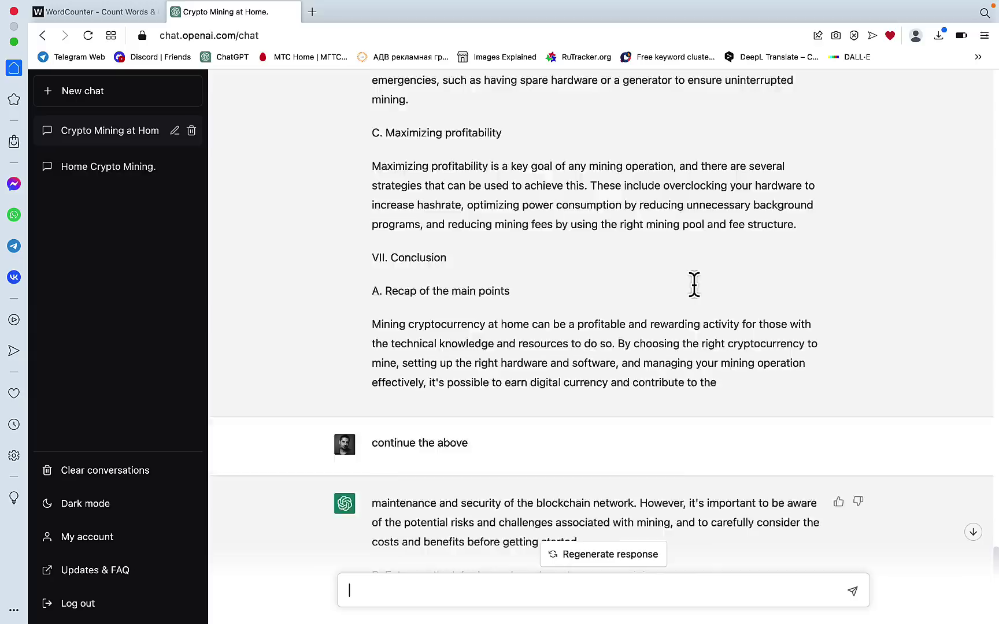
key("ctrl+shift+Tab")
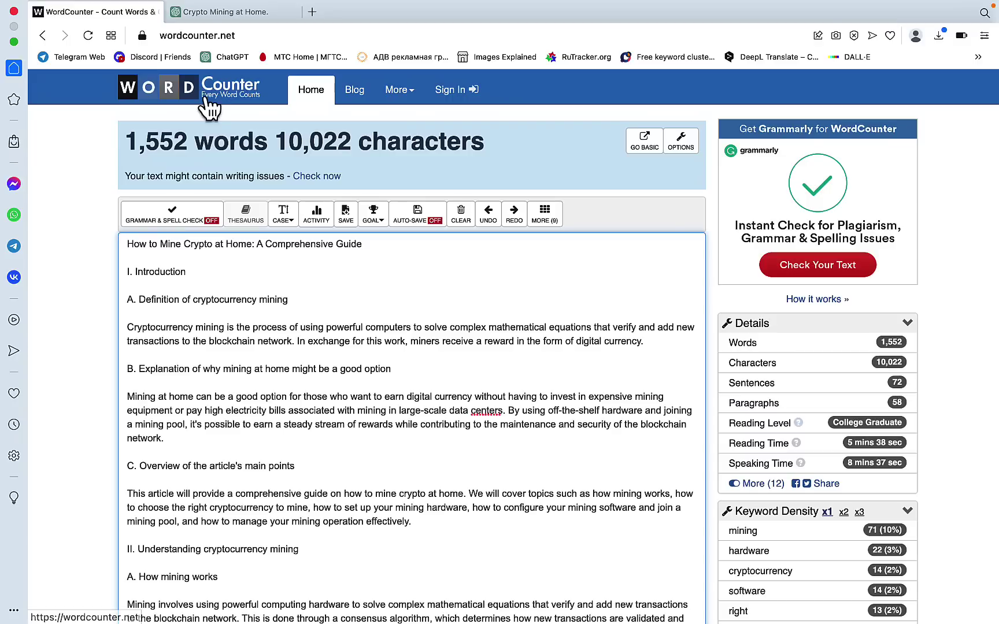
- After confirming 1,552 words, return to the Crypto Mining at Home chat
left_click(216, 12)
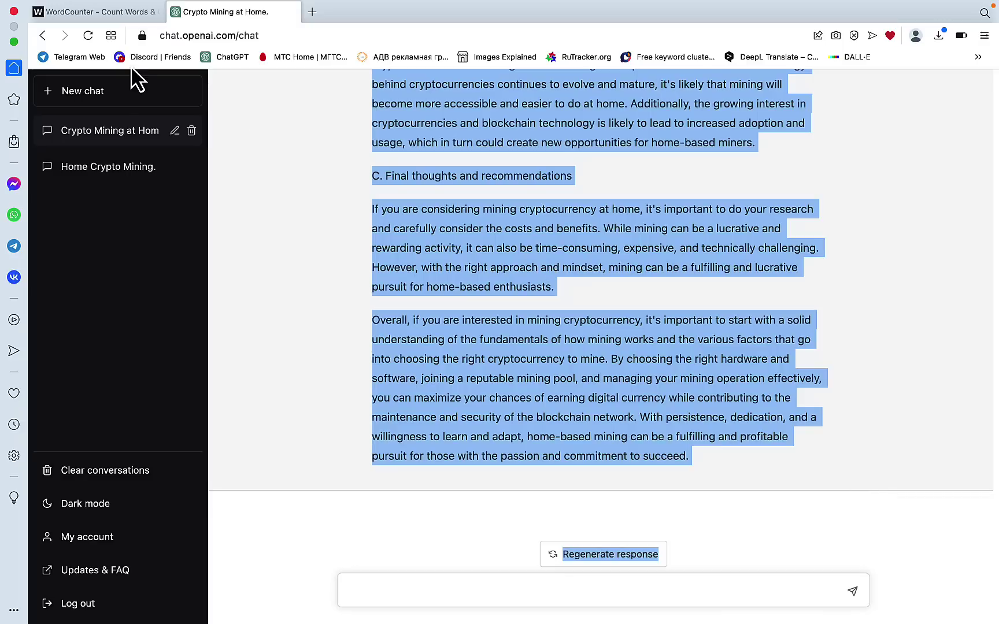
- Open a new empty chat from the ChatGPT sidebar
left_click(114, 98)
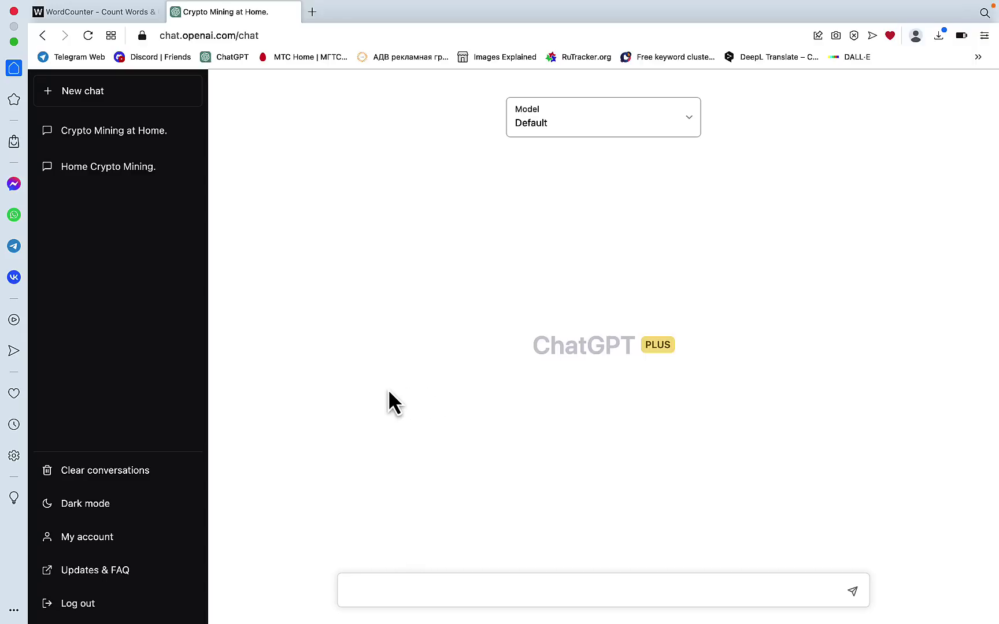
- Paste and send the prompt asking for 10 popular home crypto mining questions and a 1000-word article on each
left_click(403, 590)
key("super+v")
scroll(576, 519, "up", 3)
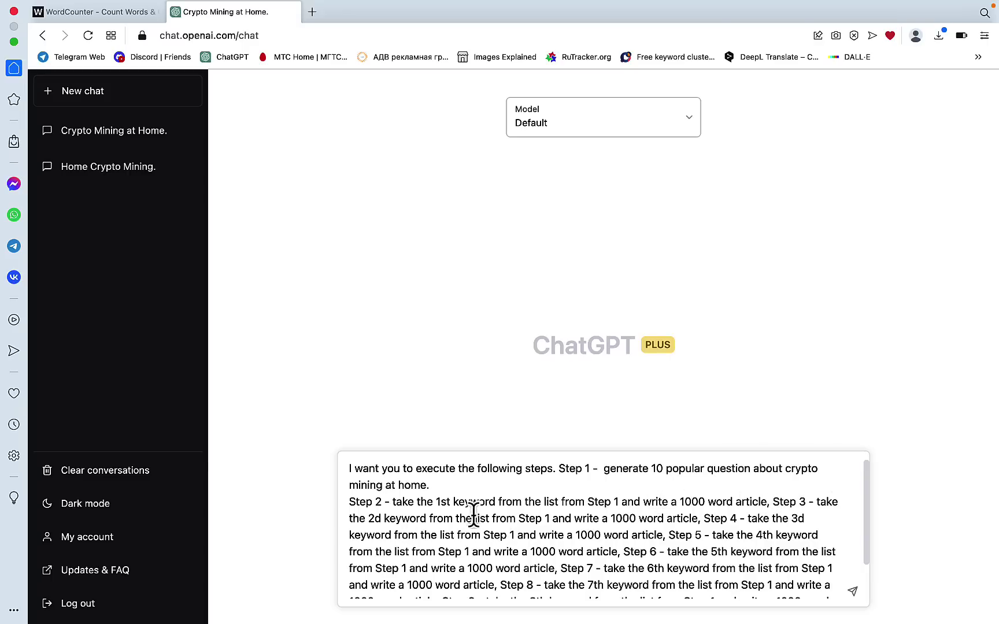
scroll(521, 526, "down", 2)
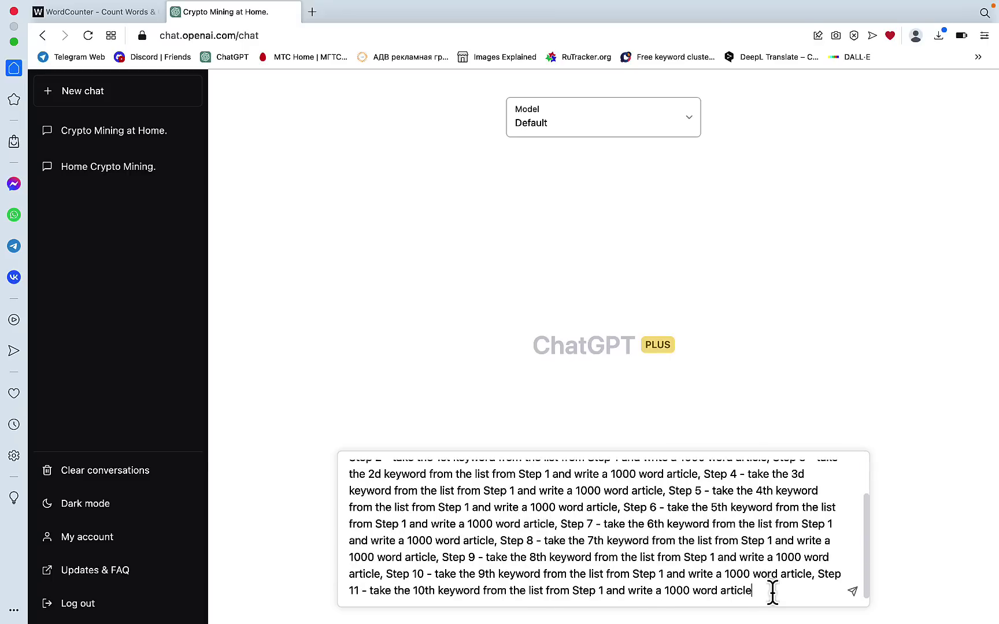
key("Return")
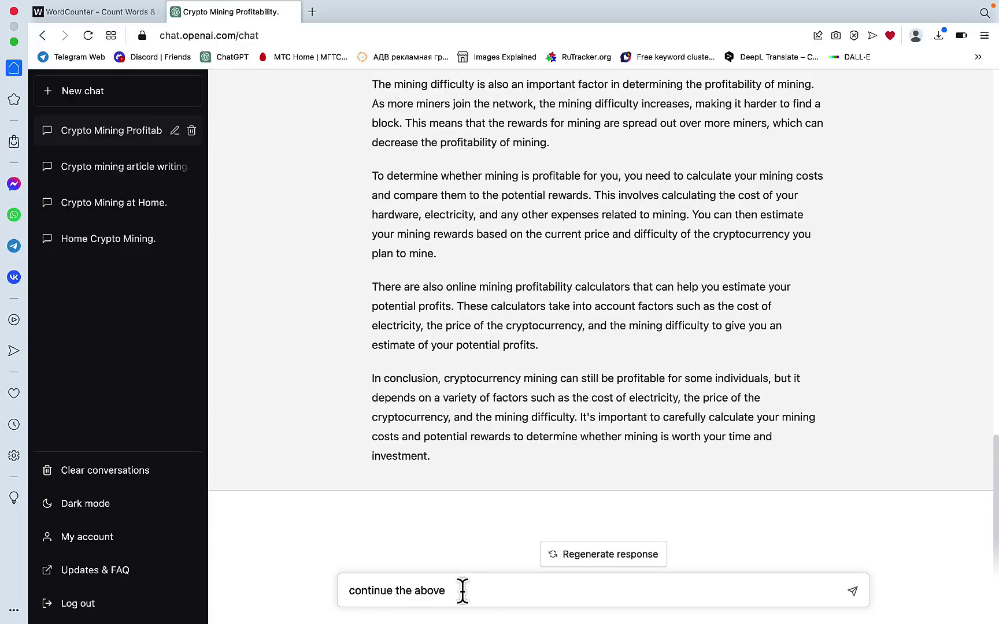
- Send 'continue the above' twice so ChatGPT completes the mining hardware and electricity consumption articles
left_click_drag(462, 590, 323, 596)
key("ctrl+c")
key("Return")
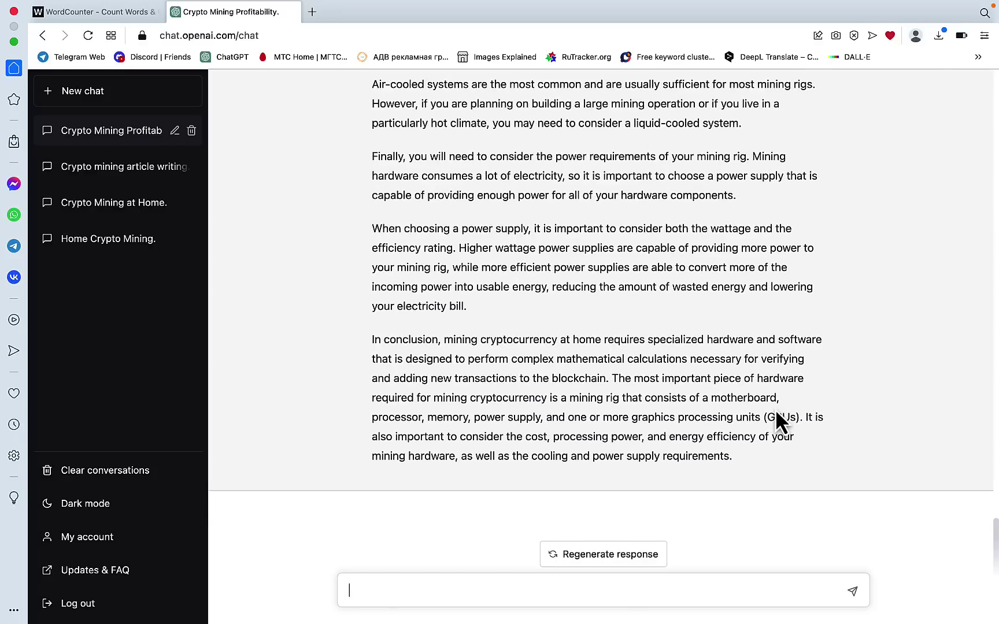
key("ctrl+v")
key("Return")
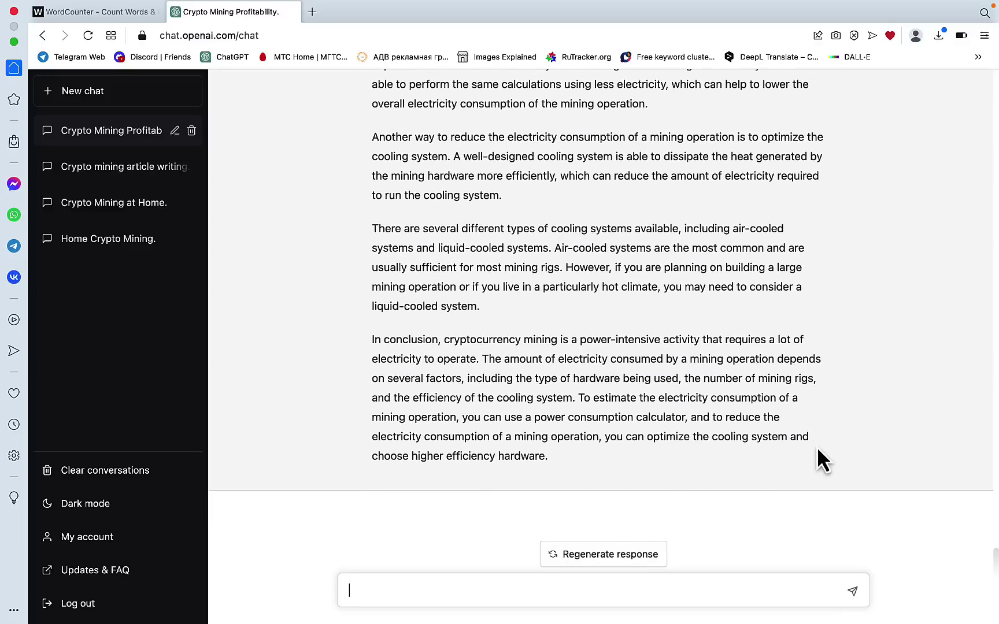
- Resend 'continue the above' after each reply until the final 'Choosing the Right Mining Hardware' article is finished
key("Return")
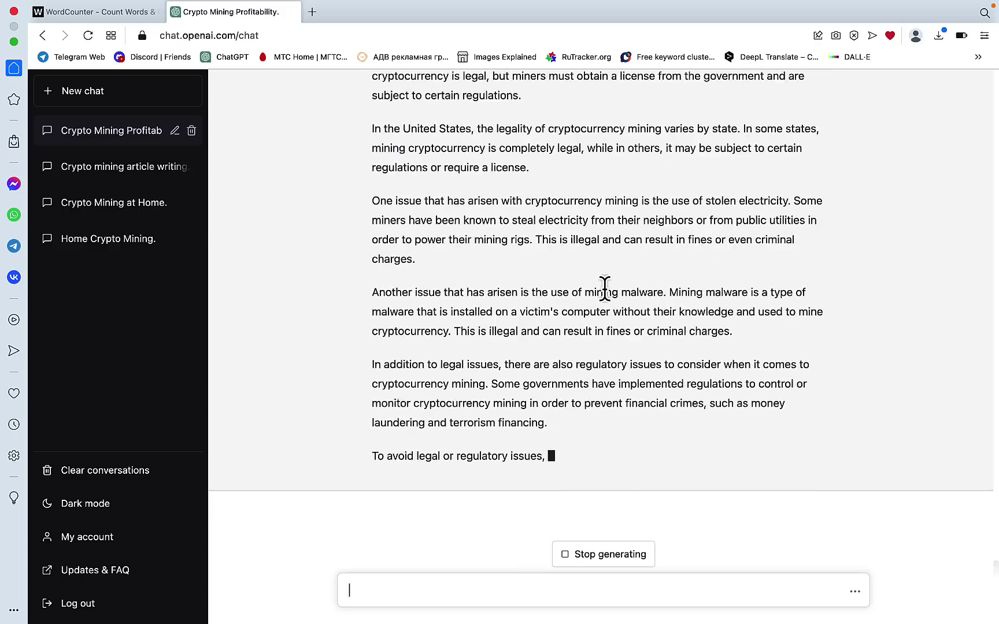
key("ctrl+v")
key("Return")
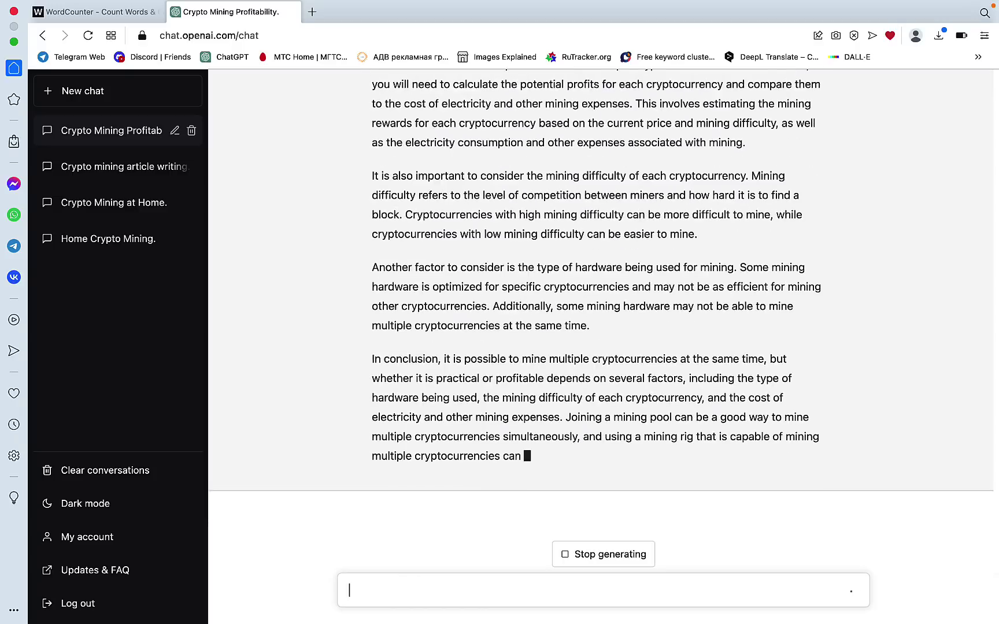
key("ctrl+v")
key("Return")
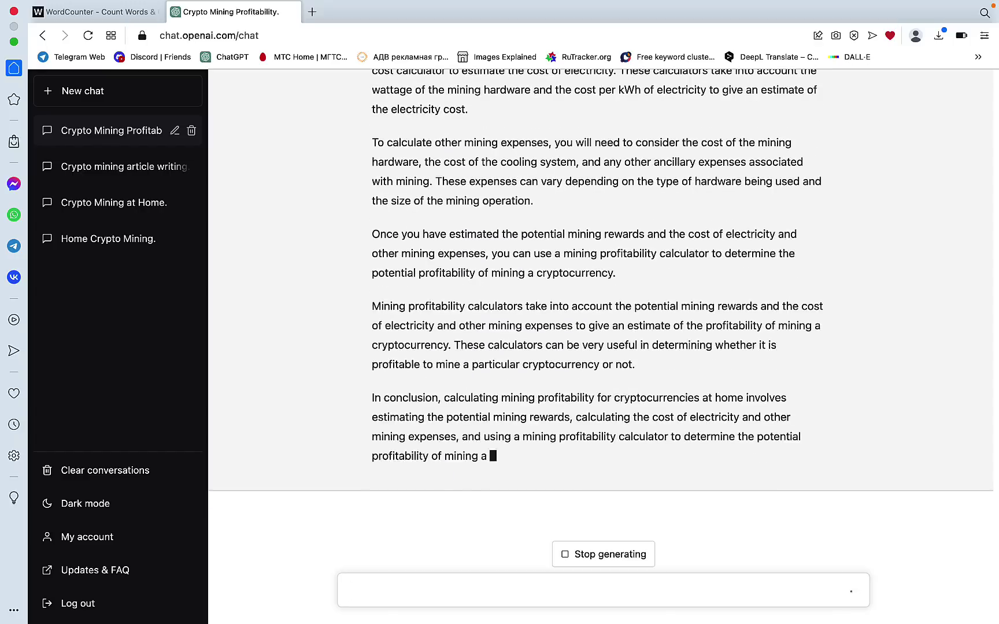
type("continue the above")
key("Return")
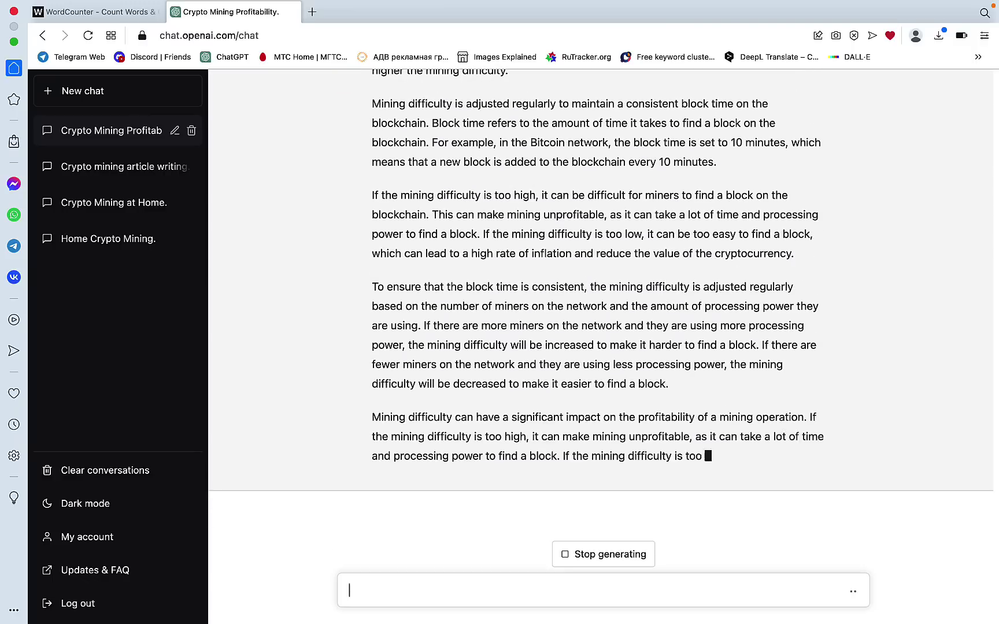
type("continue the above")
key("Return")
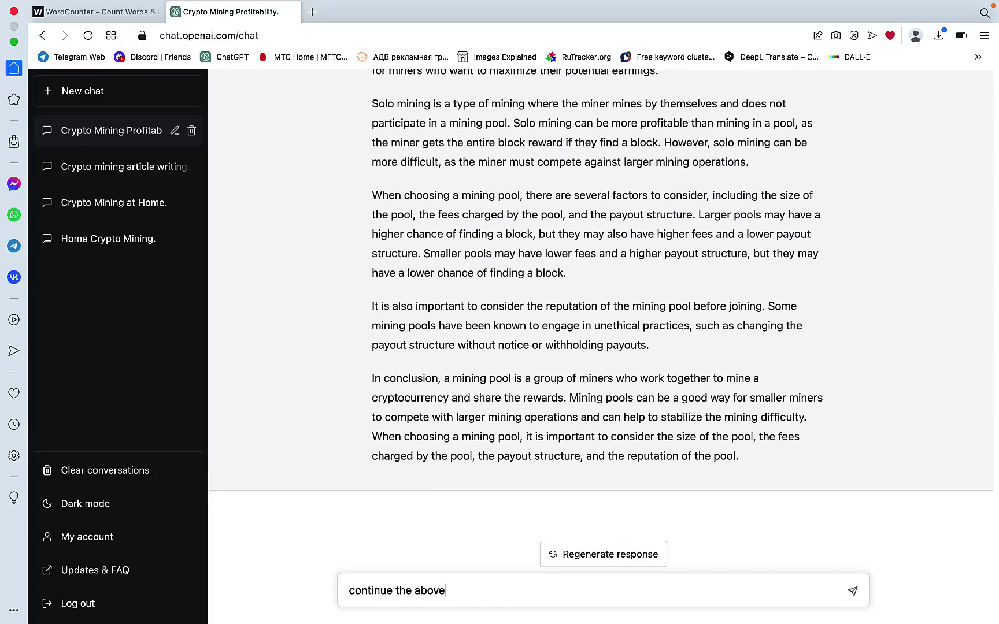
key("Return")
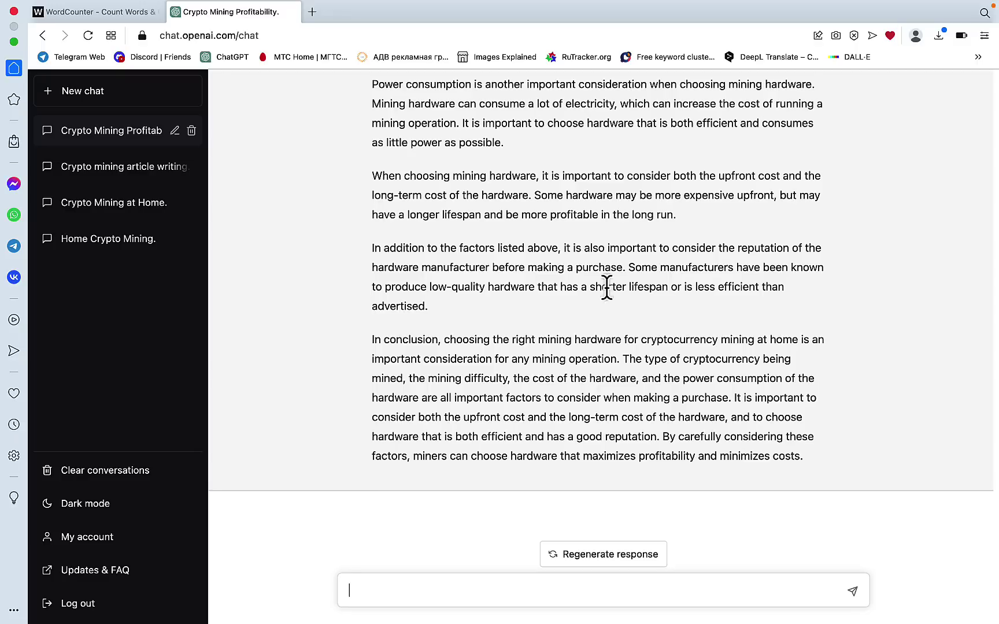
- Select the whole article series, from the first article title through the mining hardware conclusion
scroll(597, 319, "up", 20)
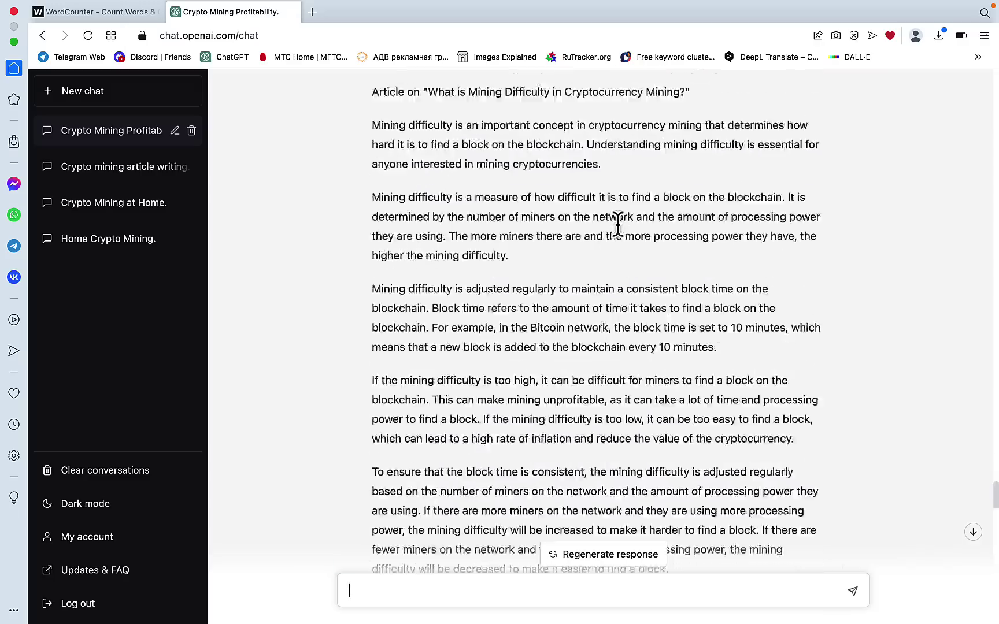
scroll(619, 227, "up", 20)
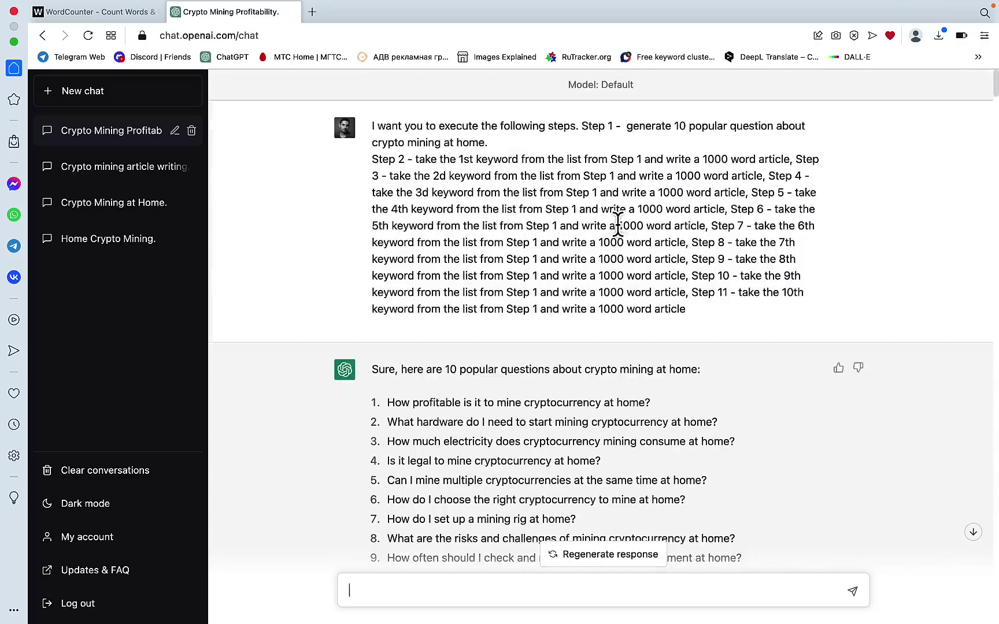
scroll(396, 401, "down", 9)
scroll(396, 401, "up", 2)
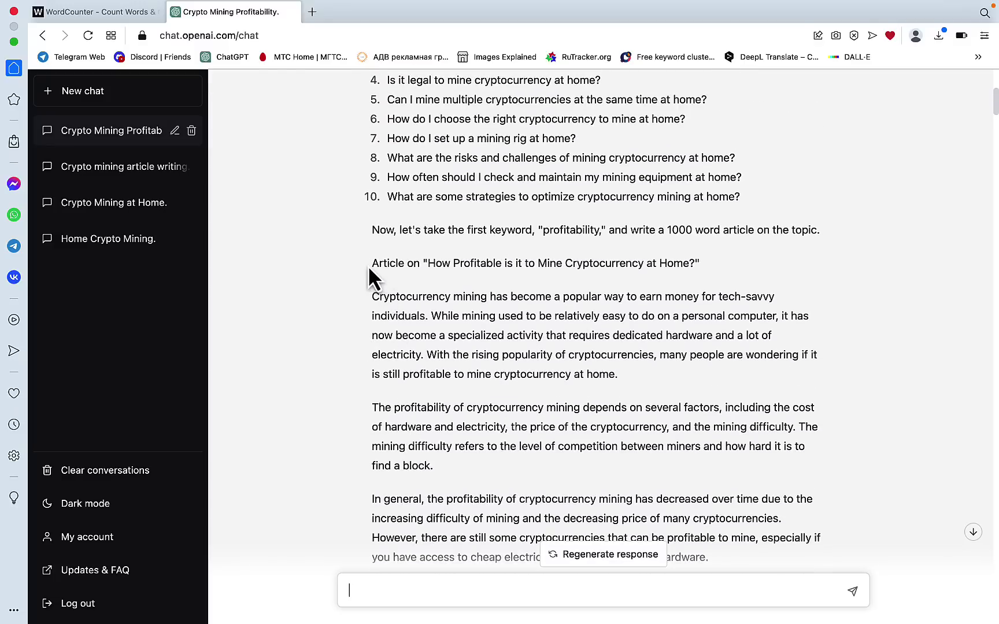
left_click_drag(371, 263, 849, 476)
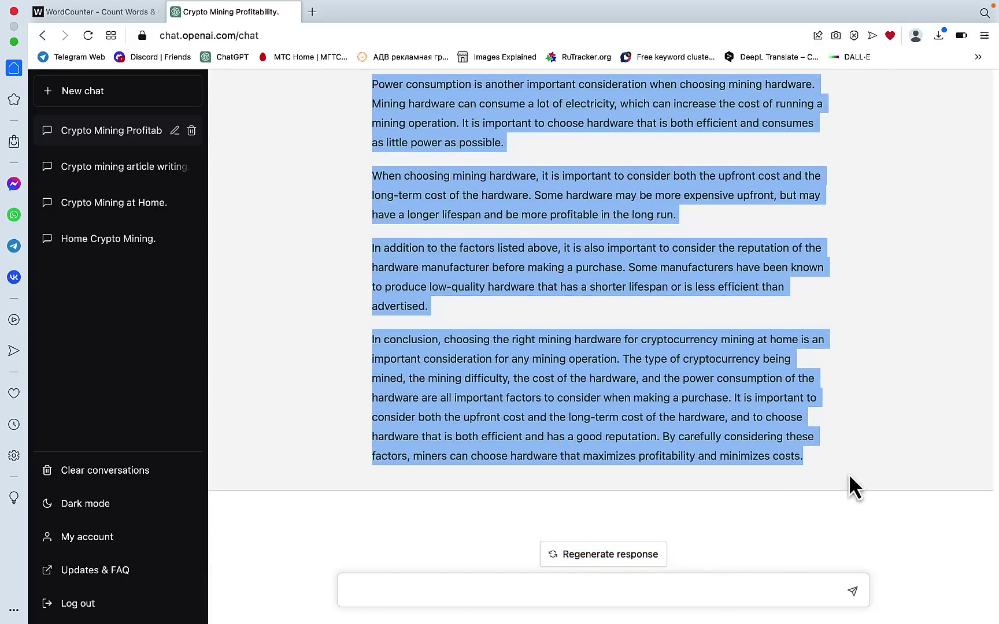
- Replace WordCounter's editor text with the pasted articles, giving 5,163 words and 32,225 characters
left_click(123, 14)
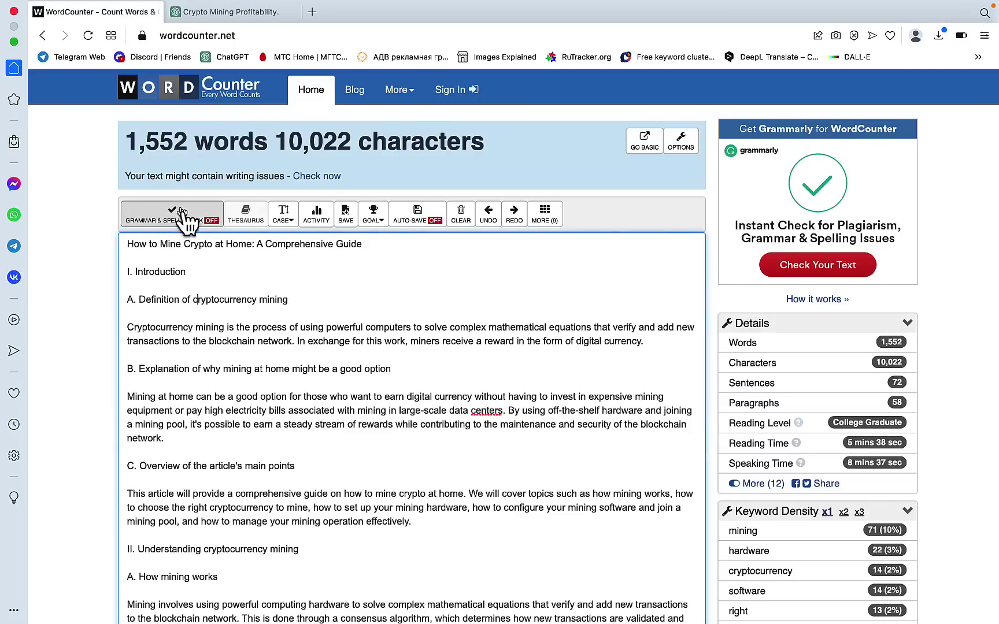
left_click(197, 272)
key("super+a")
key("super+v")
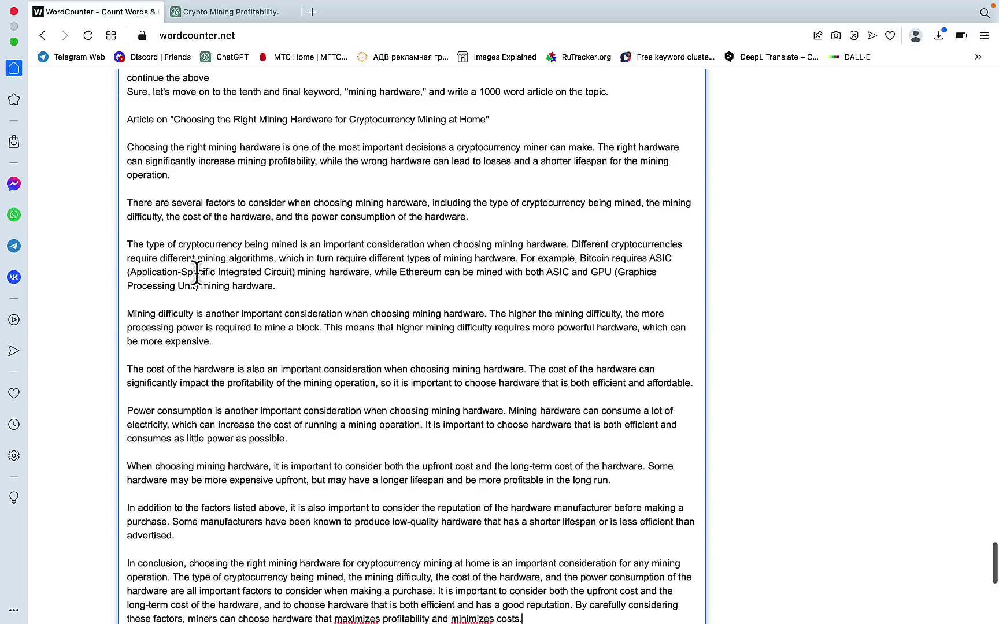
scroll(211, 286, "up", 10)
scroll(212, 287, "up", 15)
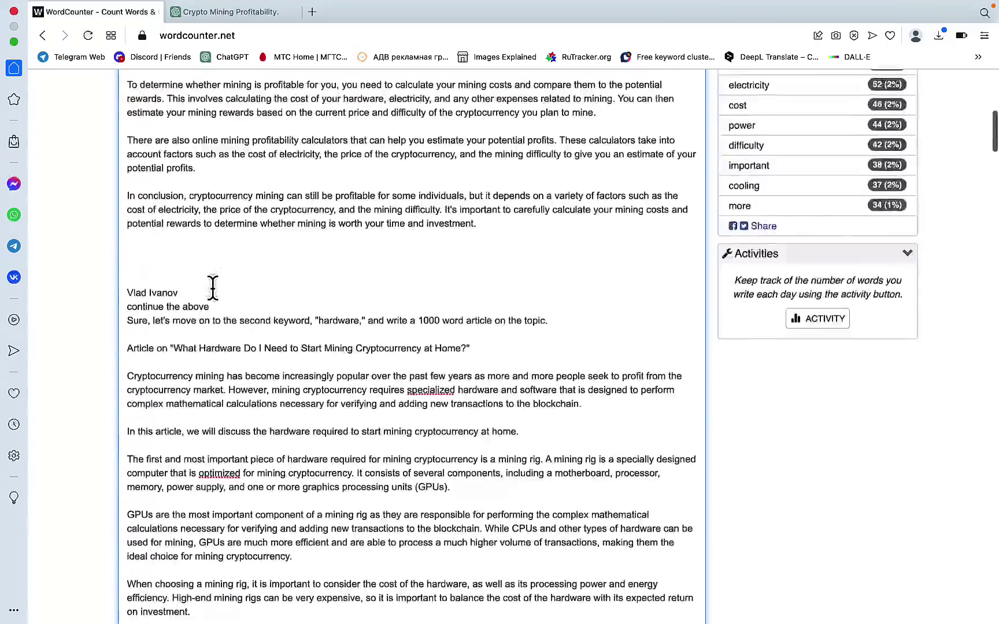